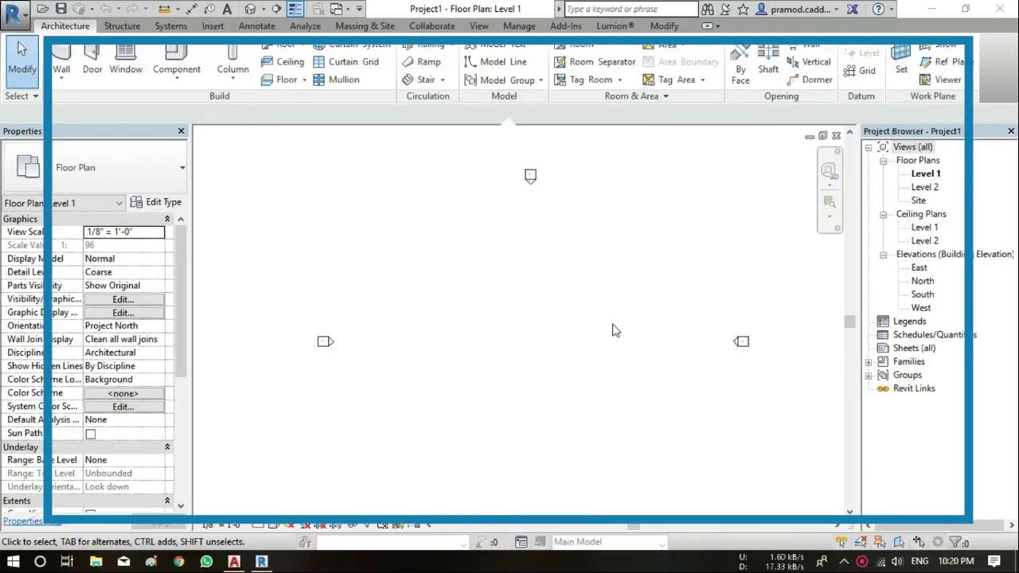
# Start placing an architectural wall with type Generic - 8"
pyautogui.moveTo(587, 353)
pyautogui.mouseDown(button='middle')
pyautogui.moveTo(556, 317)
pyautogui.moveTo(562, 324)
pyautogui.mouseUp(button='middle')
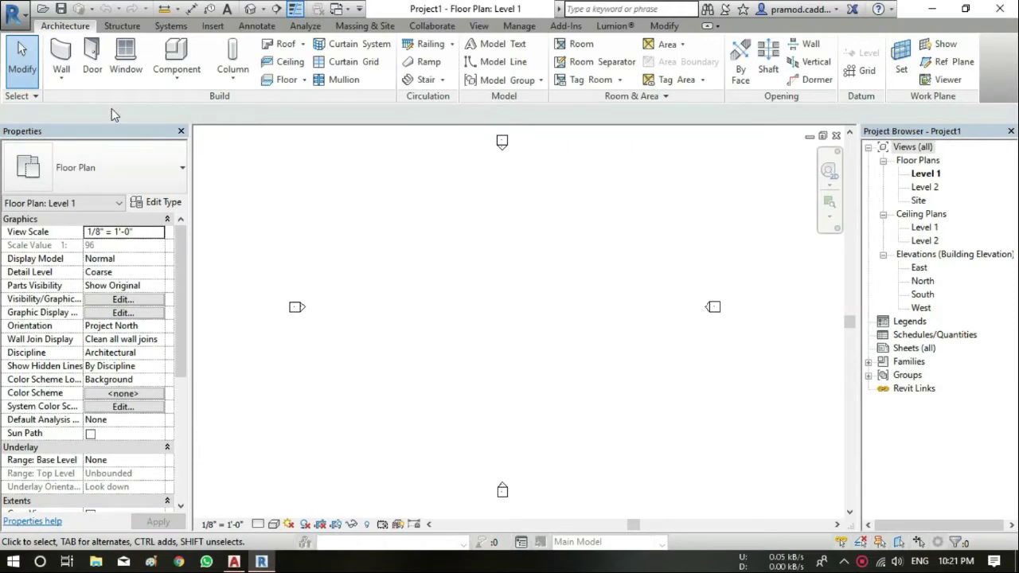
pyautogui.click(61, 78)
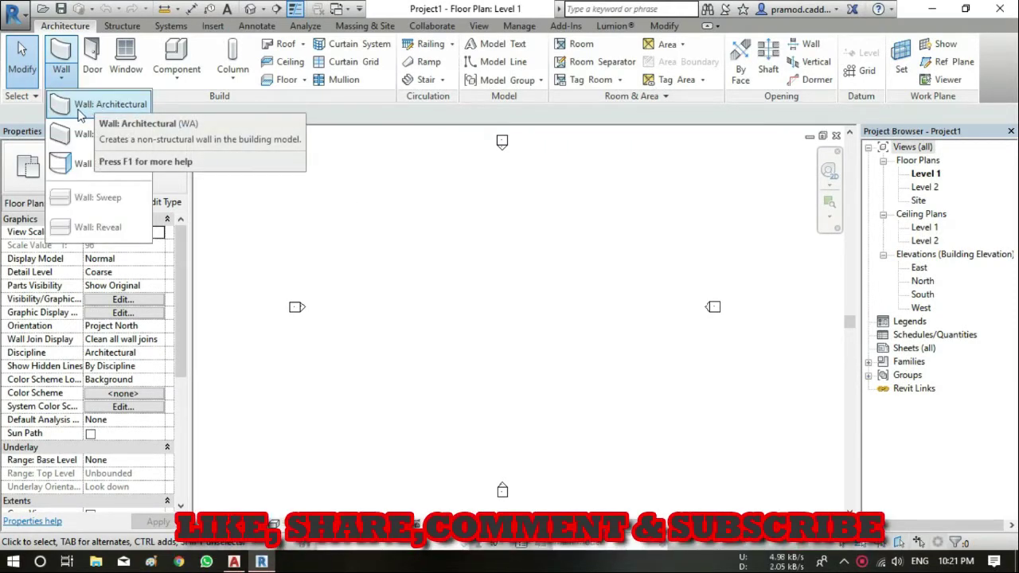
pyautogui.click(81, 111)
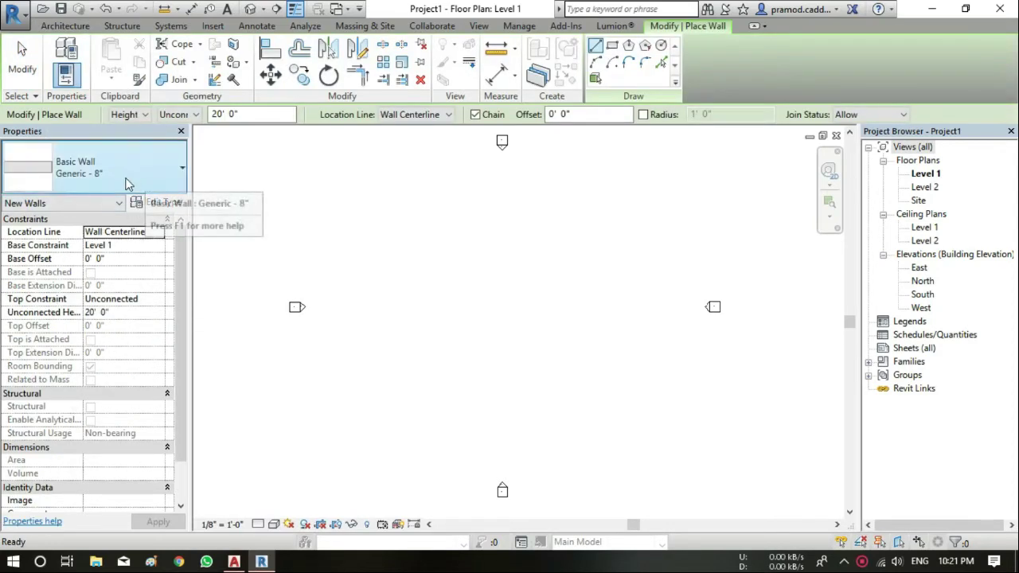
pyautogui.click(127, 183)
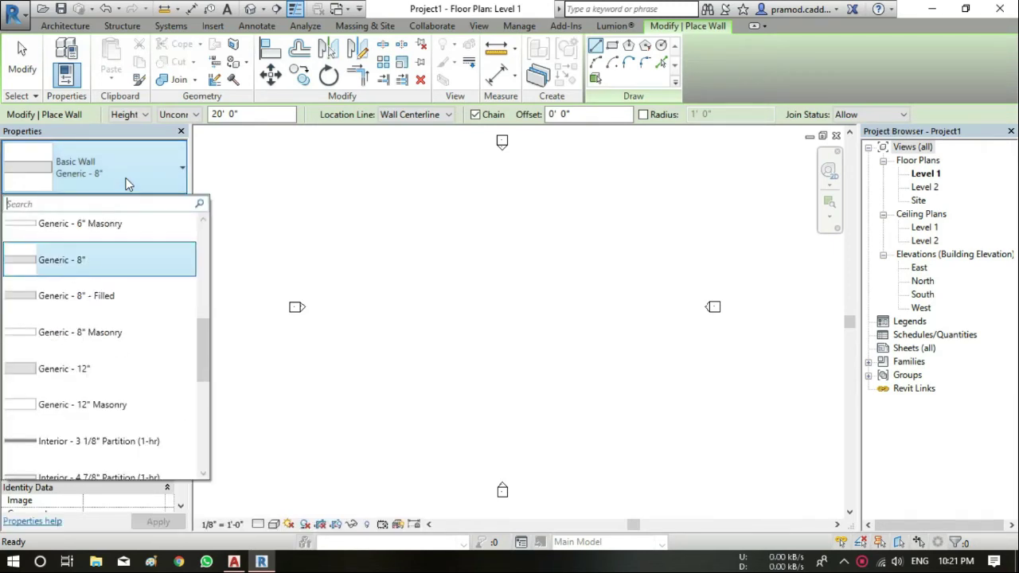
pyautogui.click(124, 253)
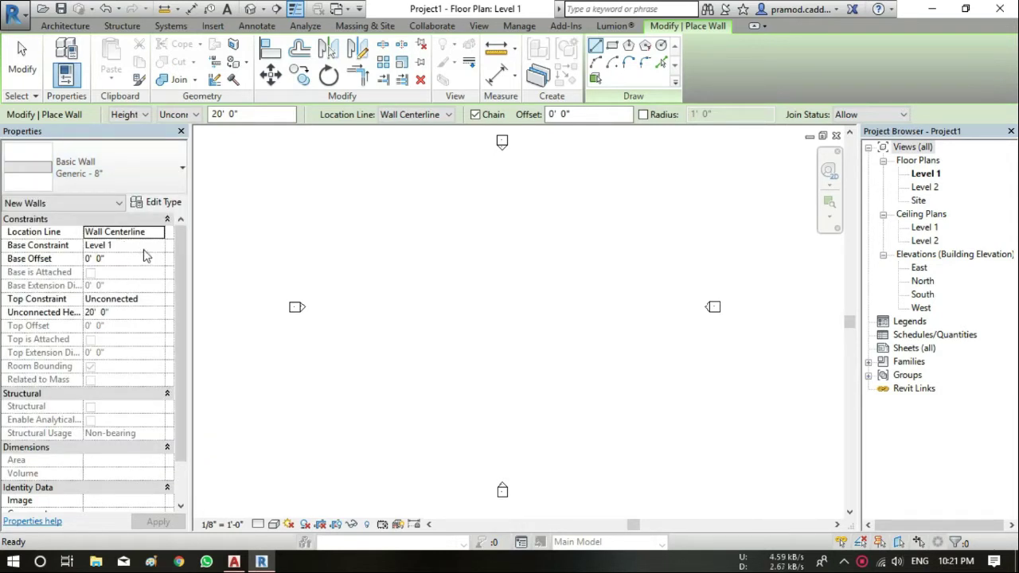
# Set the wall's unconnected height to 7' 0"
pyautogui.click(144, 305)
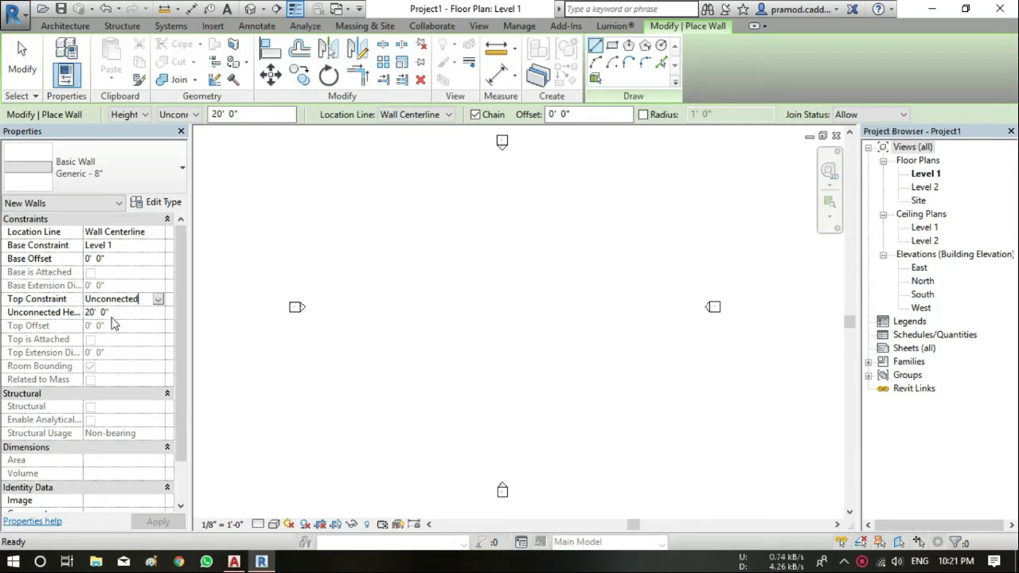
pyautogui.click(124, 315)
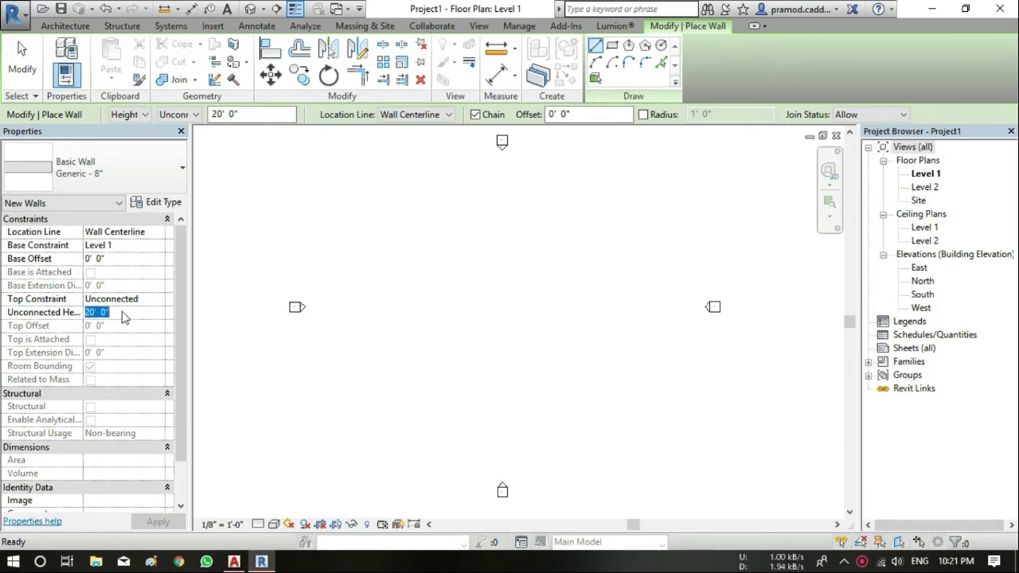
pyautogui.write('7')
pyautogui.press('Return')
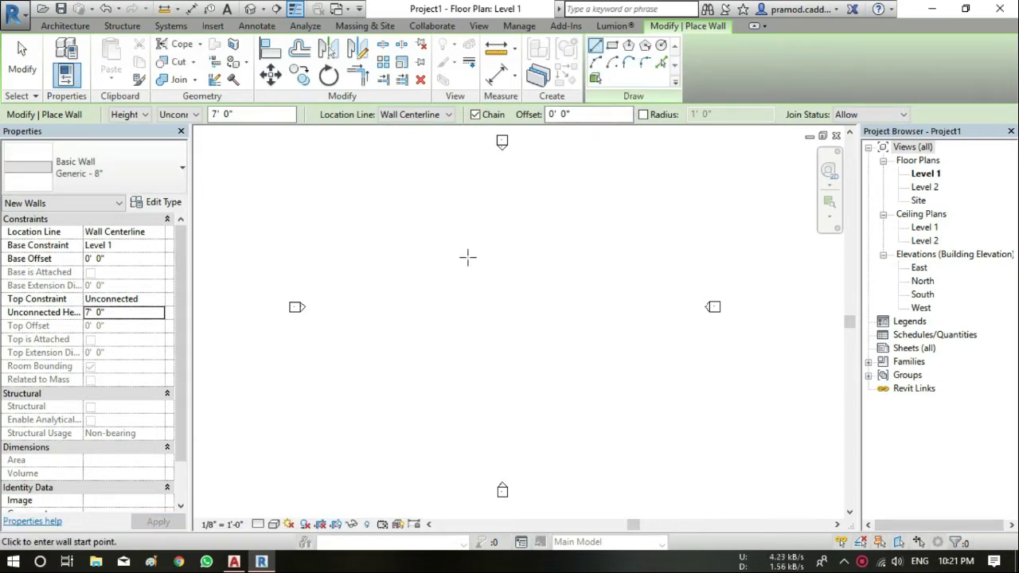
# Draw a single 15' wall in the Level 1 plan, then stop wall placement
pyautogui.click(456, 320)
pyautogui.scroll(2, 498, 321)
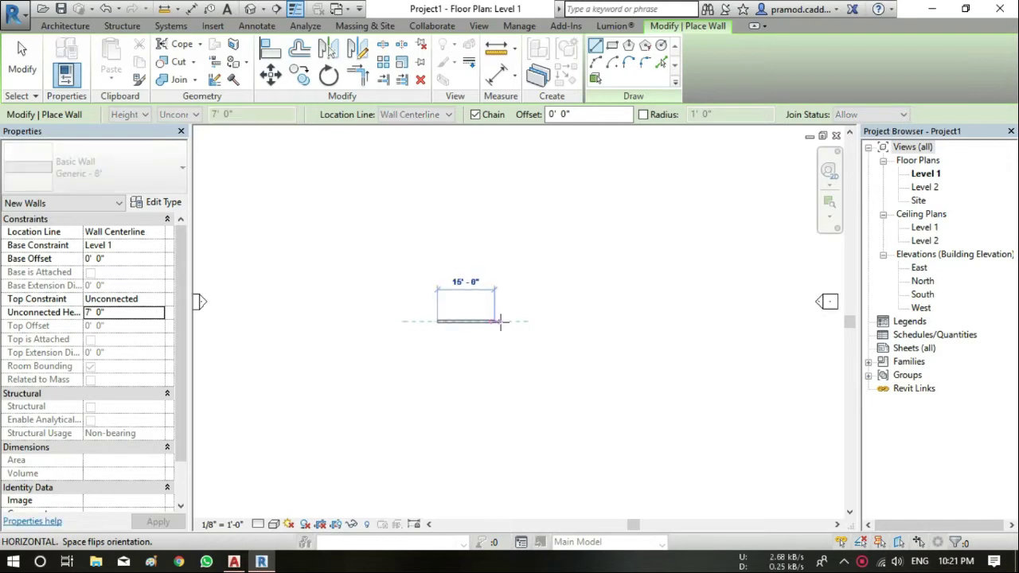
pyautogui.click(495, 322)
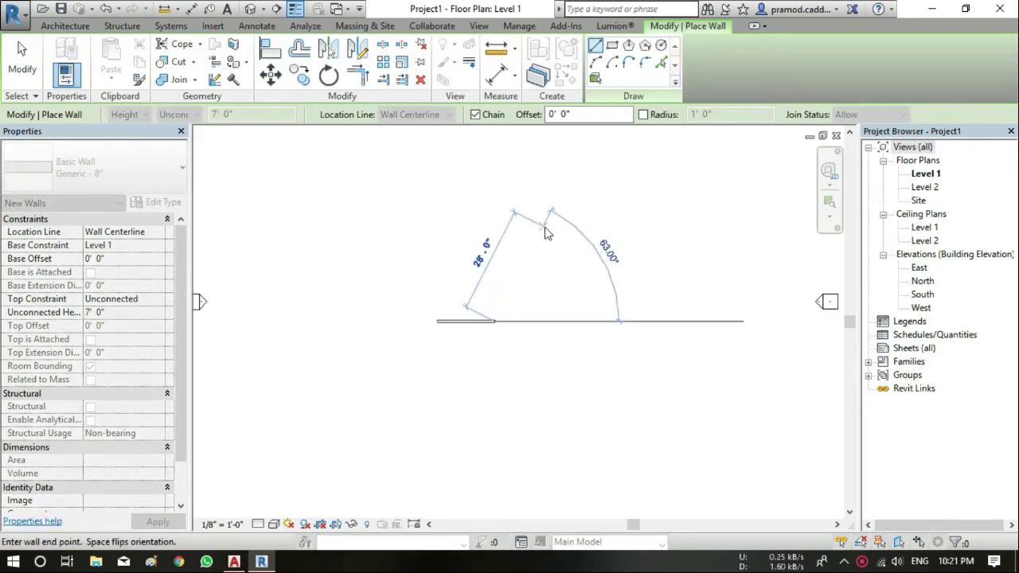
pyautogui.rightClick(558, 239)
pyautogui.click(558, 239)
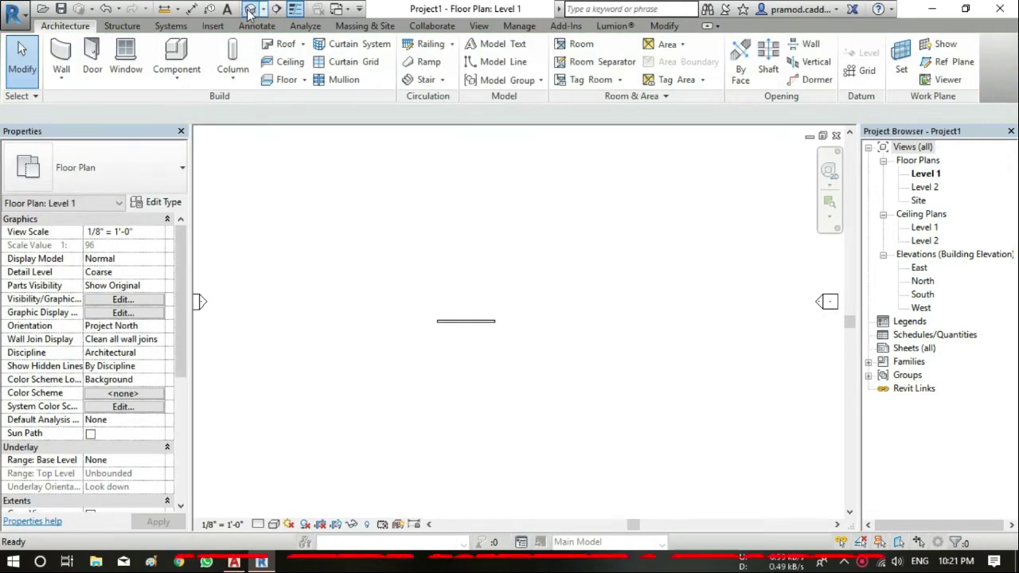
# Show the wall in the default 3D view, Realistic style, from the FRONT
pyautogui.click(251, 9)
pyautogui.keyDown('shift'); pyautogui.moveTo(493, 334); pyautogui.dragTo(580, 330, button='middle'); pyautogui.keyUp('shift')
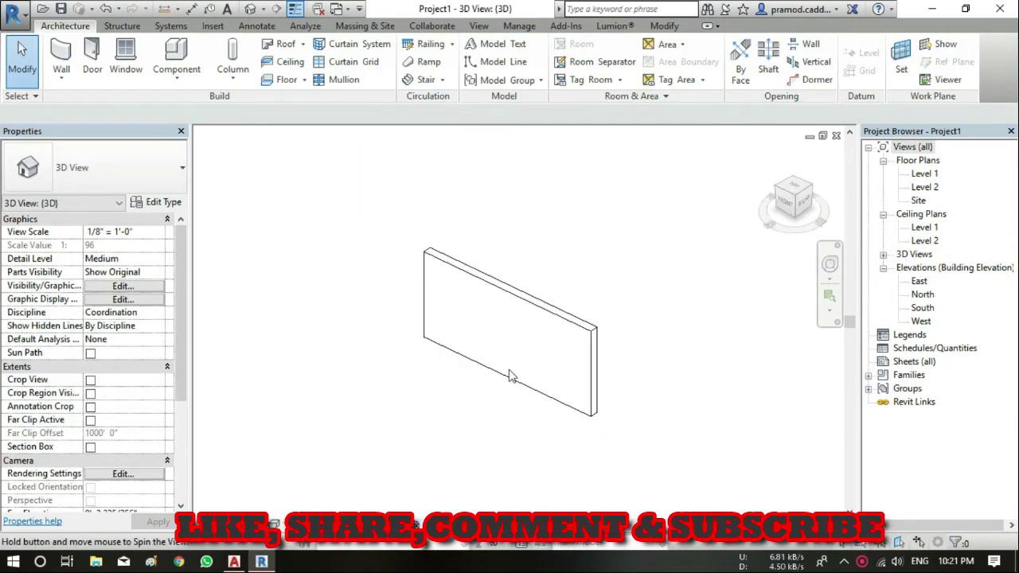
pyautogui.click(275, 524)
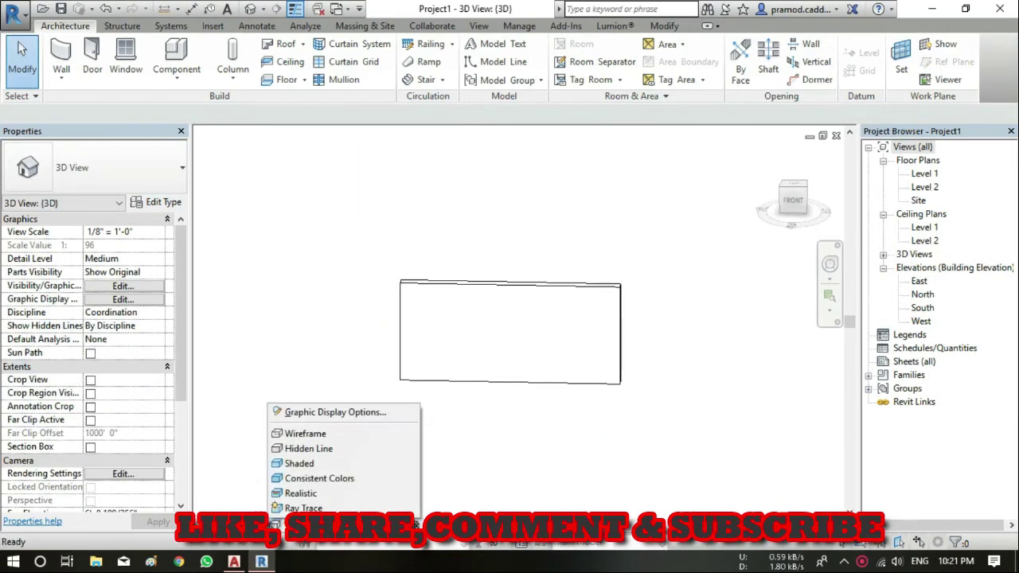
pyautogui.click(294, 497)
pyautogui.moveTo(440, 314)
pyautogui.keyDown('shift'); pyautogui.mouseDown(button='middle')
pyautogui.moveTo(490, 378)
pyautogui.moveTo(444, 303)
pyautogui.mouseUp(button='middle'); pyautogui.keyUp('shift')
pyautogui.scroll(3, 490, 371)
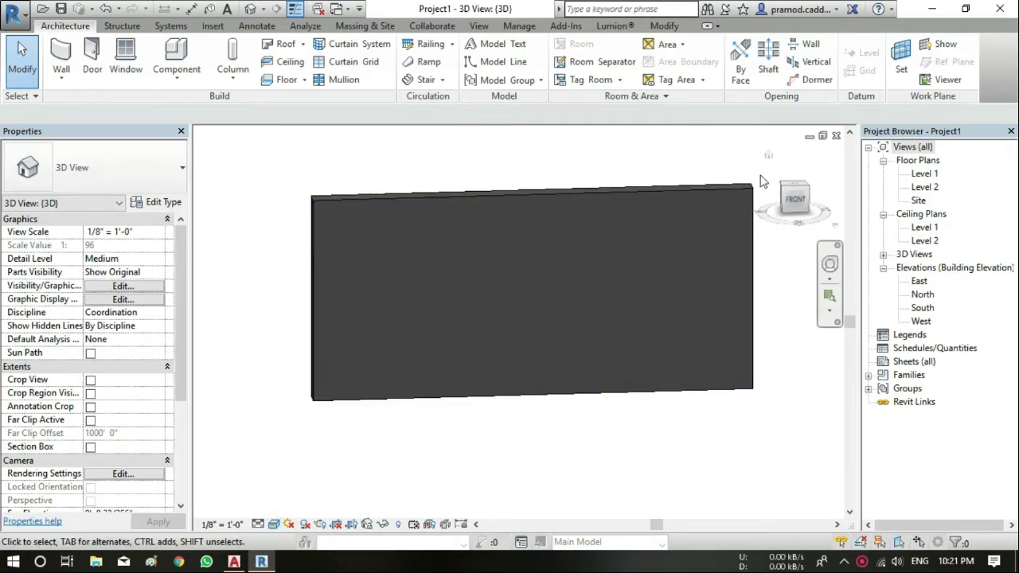
pyautogui.click(794, 201)
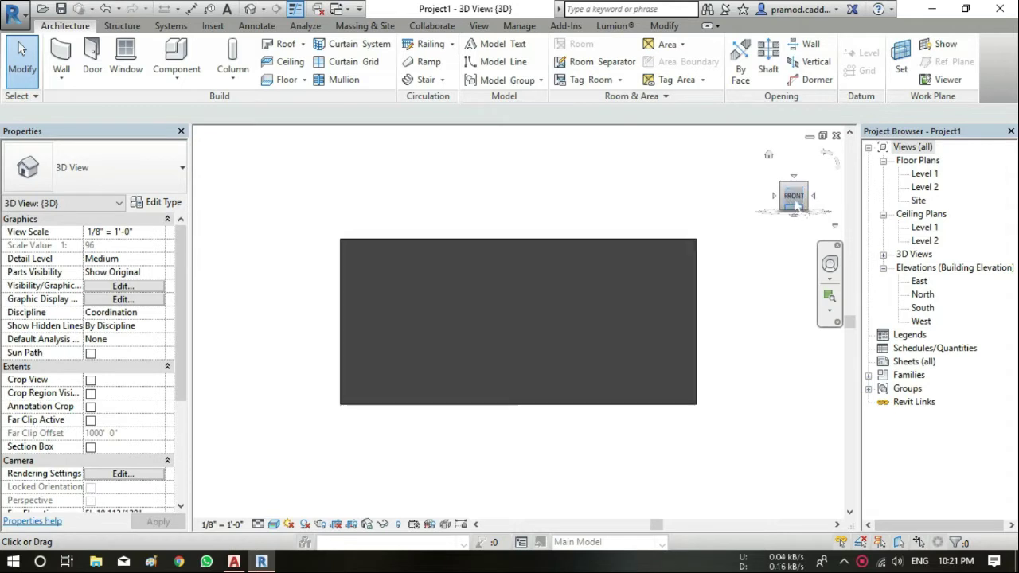
pyautogui.scroll(2, 562, 351)
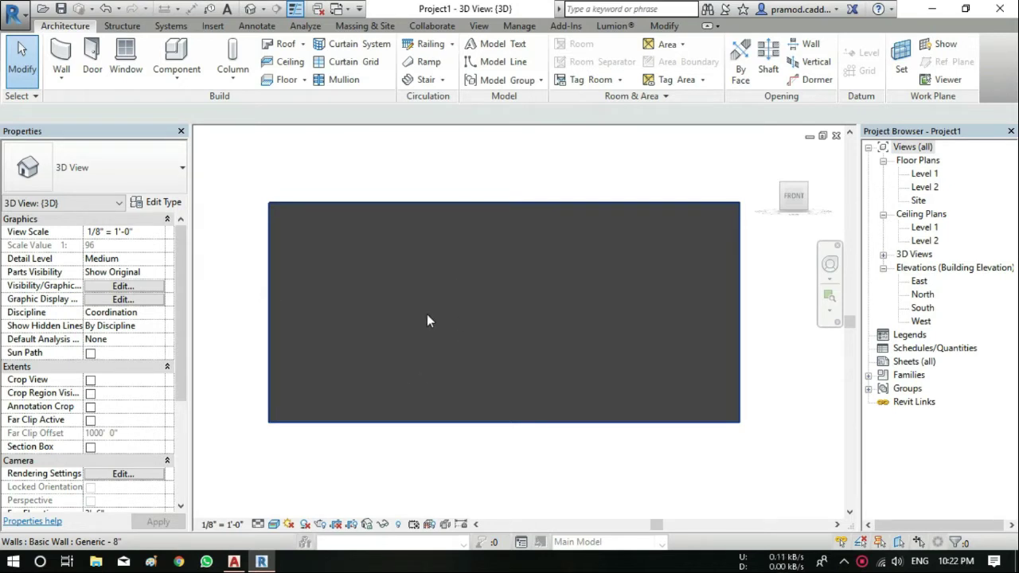
# Edit the wall's profile and sketch a small rectangle near its top-left corner
pyautogui.click(302, 220)
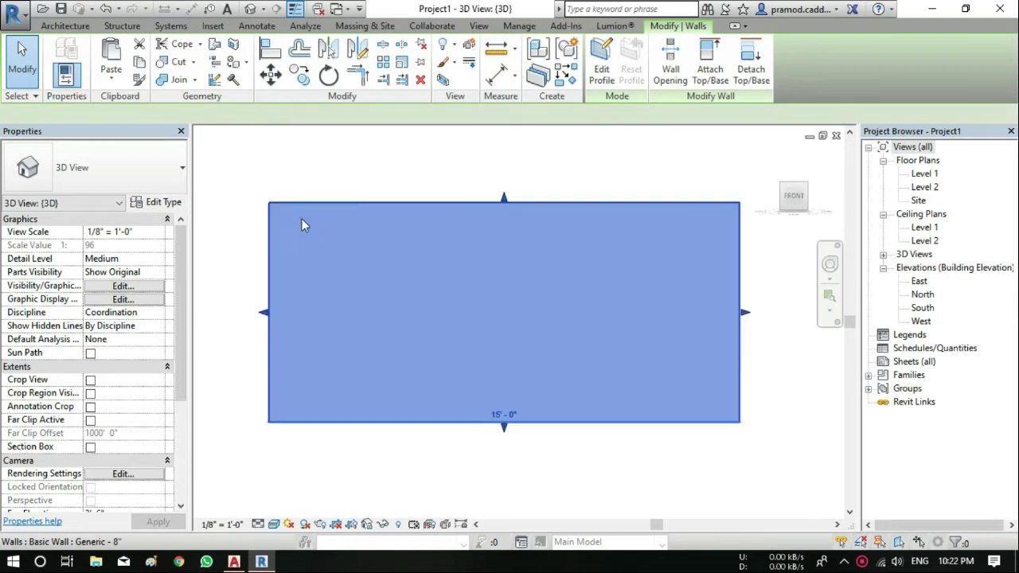
pyautogui.click(601, 56)
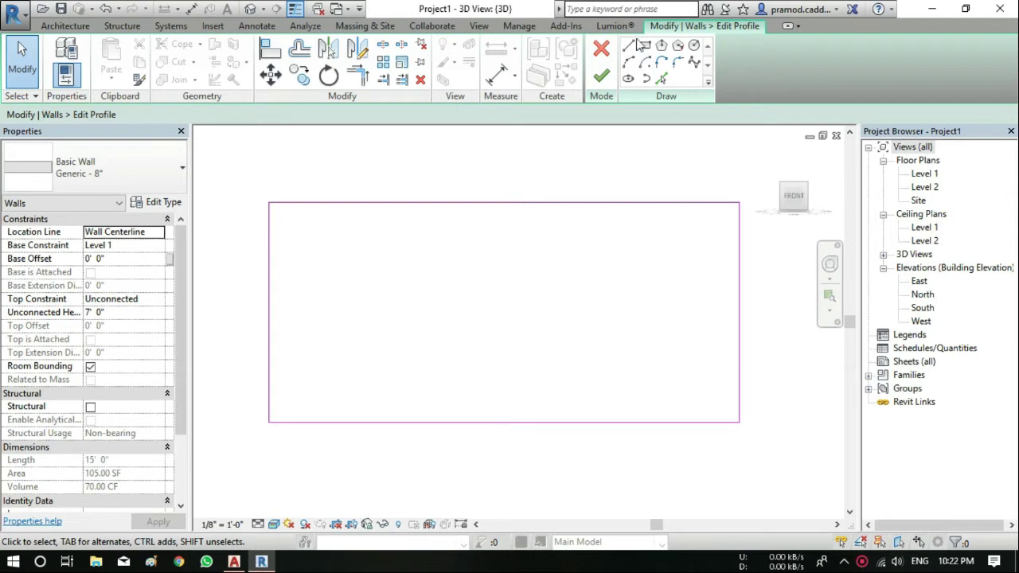
pyautogui.click(645, 45)
pyautogui.click(303, 236)
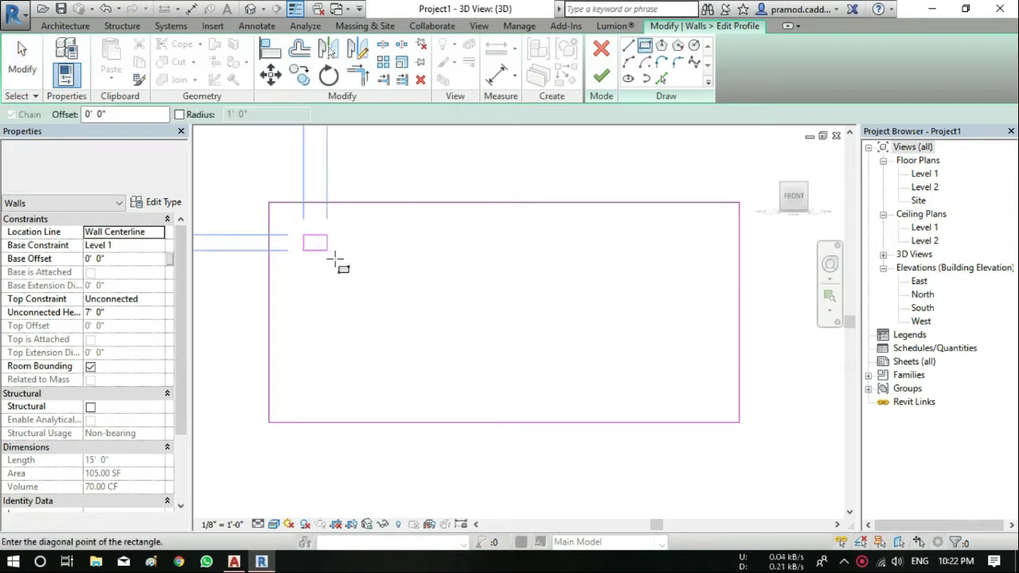
pyautogui.click(370, 269)
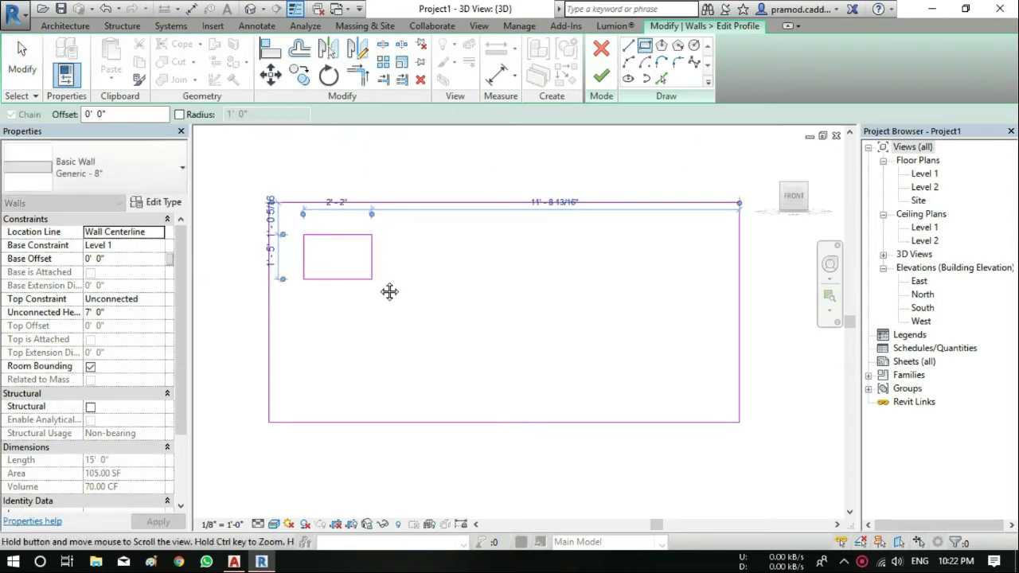
pyautogui.scroll(-1, 388, 278)
pyautogui.rightClick(388, 274)
pyautogui.click(410, 283)
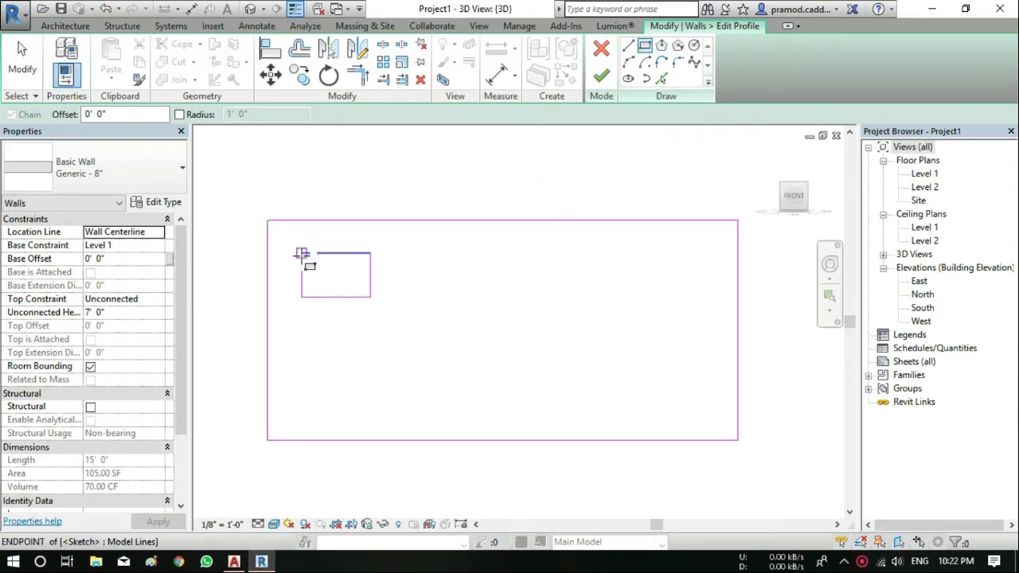
# Finish the profile edit, inspect the cut opening in 3D, then return to the front view
pyautogui.click(603, 78)
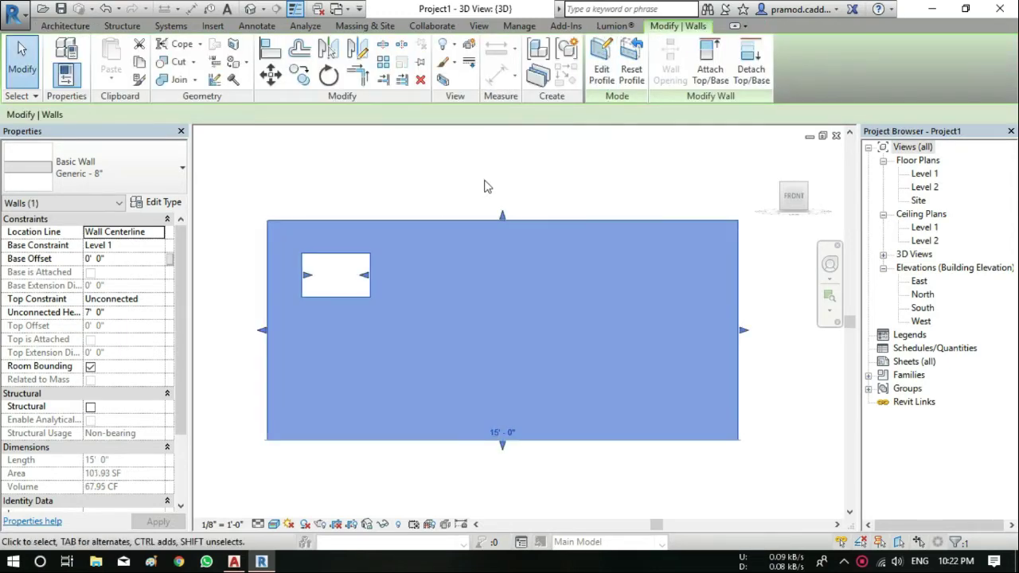
pyautogui.scroll(-4, 442, 227)
pyautogui.moveTo(442, 227)
pyautogui.keyDown('shift'); pyautogui.mouseDown(button='middle')
pyautogui.moveTo(539, 340)
pyautogui.moveTo(523, 341)
pyautogui.mouseUp(button='middle'); pyautogui.keyUp('shift')
pyautogui.click(498, 334)
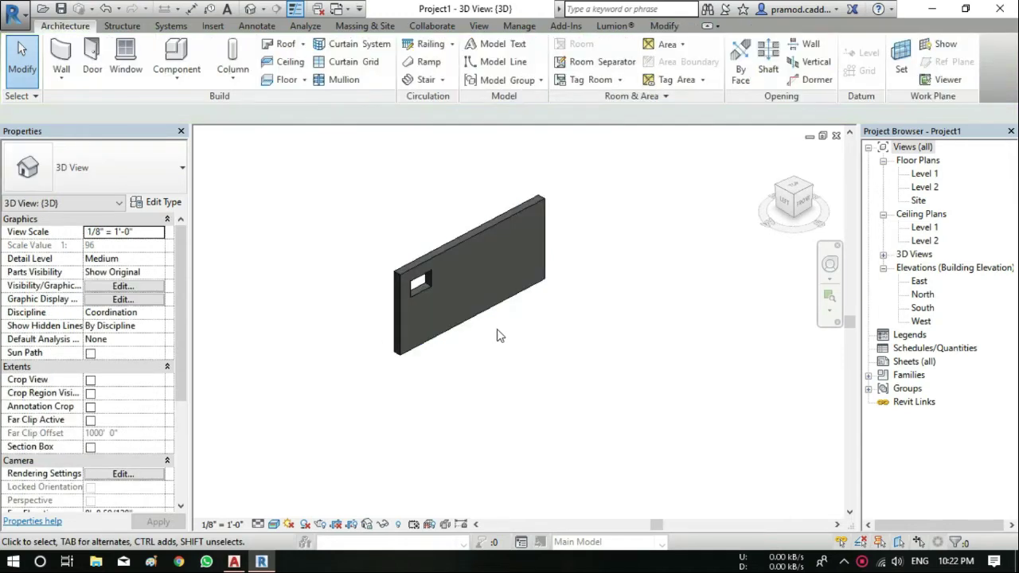
pyautogui.moveTo(451, 307)
pyautogui.keyDown('shift'); pyautogui.mouseDown(button='middle')
pyautogui.moveTo(573, 319)
pyautogui.moveTo(325, 223)
pyautogui.moveTo(270, 241)
pyautogui.moveTo(438, 275)
pyautogui.moveTo(534, 334)
pyautogui.mouseUp(button='middle'); pyautogui.keyUp('shift')
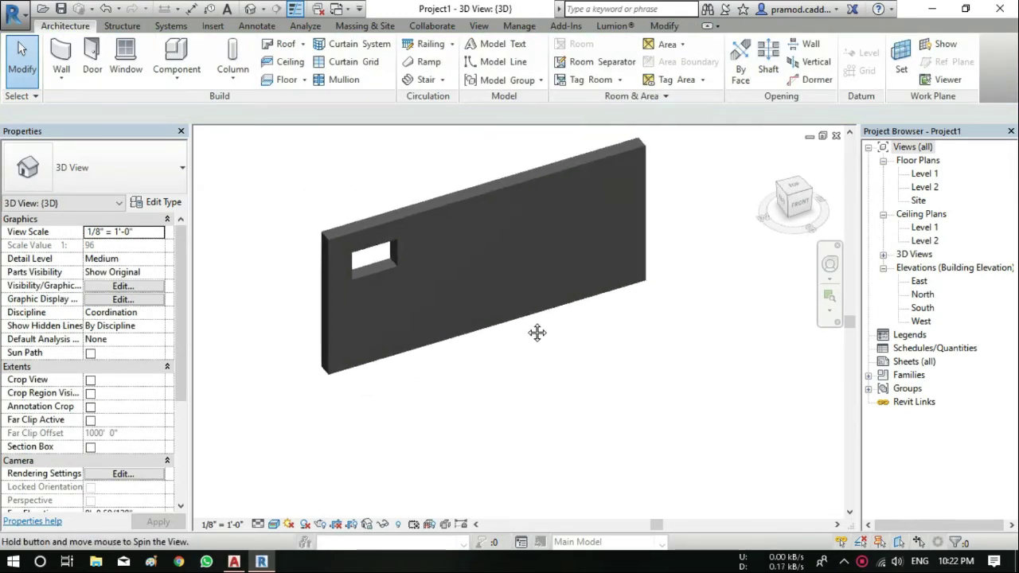
pyautogui.click(798, 203)
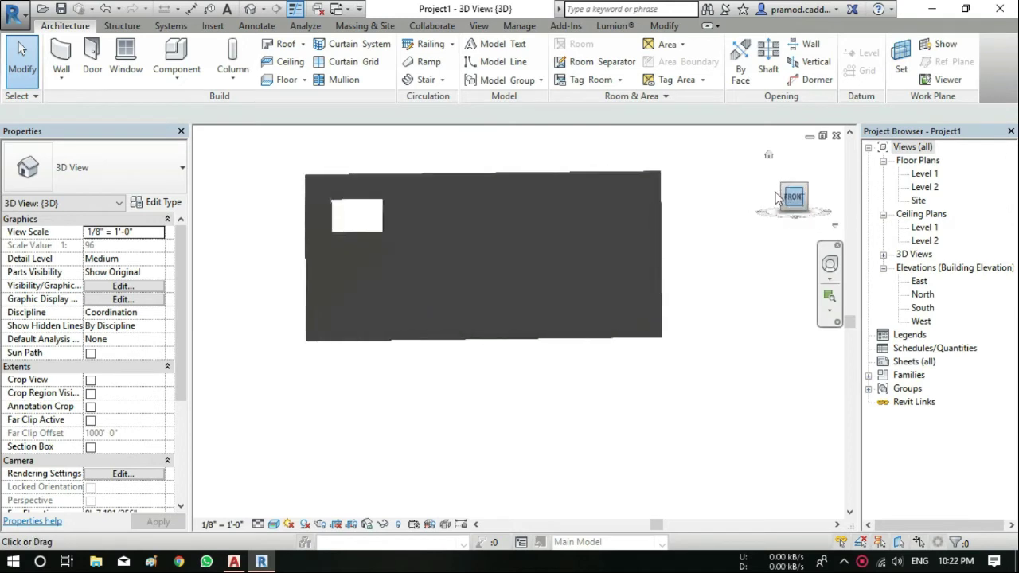
# Reopen the profile, pull the top edge's endpoint left to about 10'-4", and attempt to finish
pyautogui.doubleClick(549, 291)
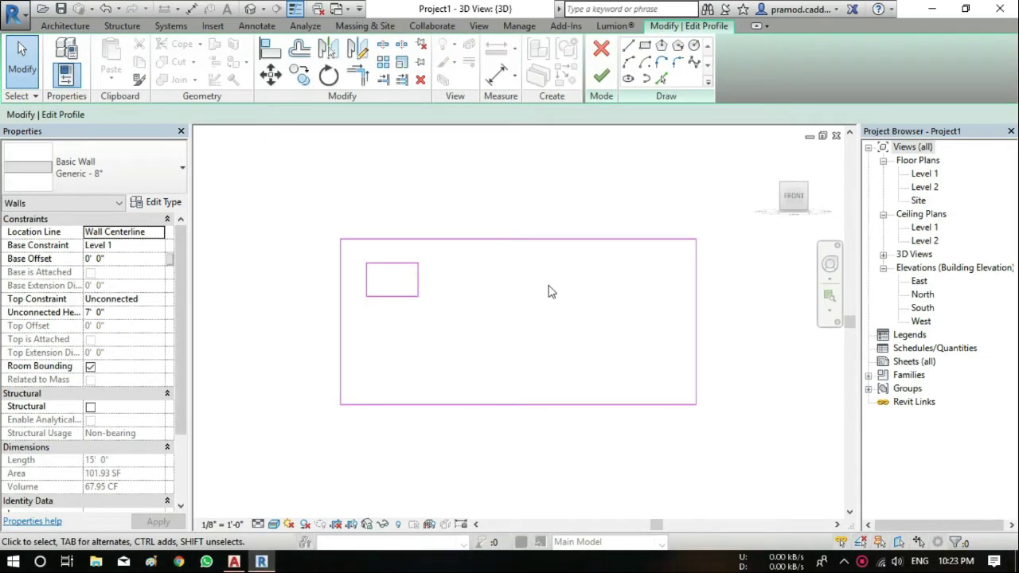
pyautogui.scroll(1, 571, 287)
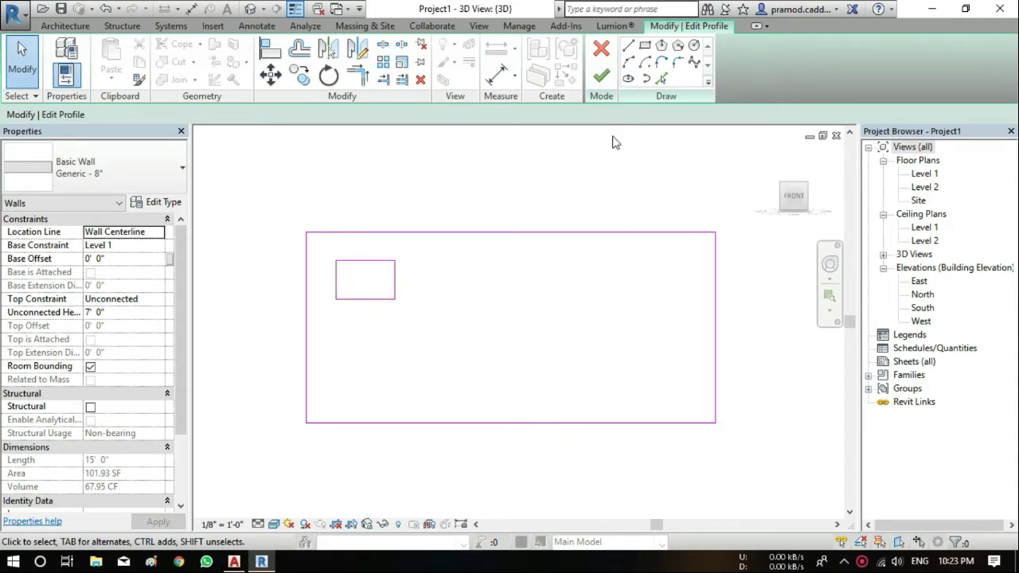
pyautogui.click(637, 233)
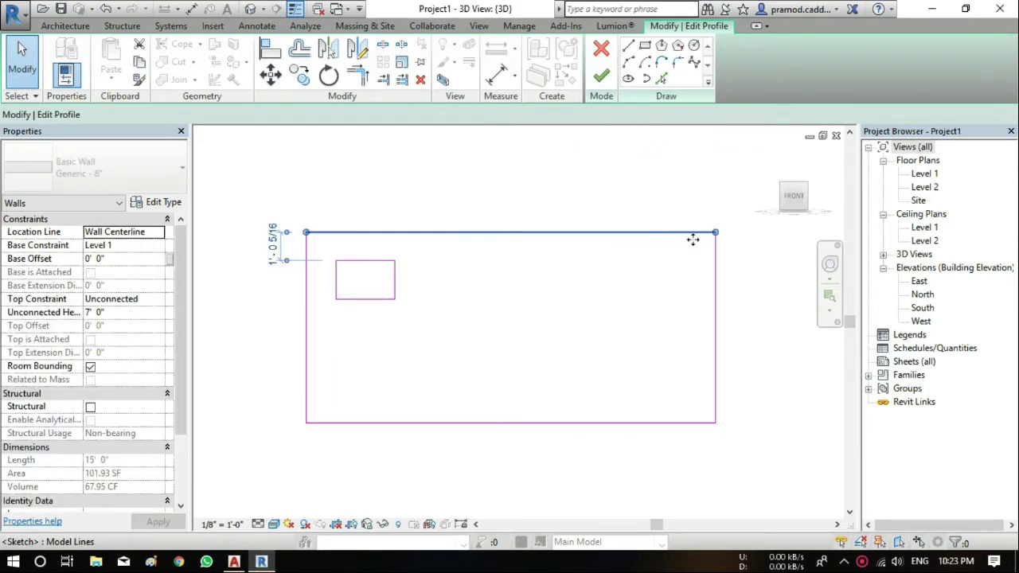
pyautogui.moveTo(715, 233); pyautogui.dragTo(590, 233)
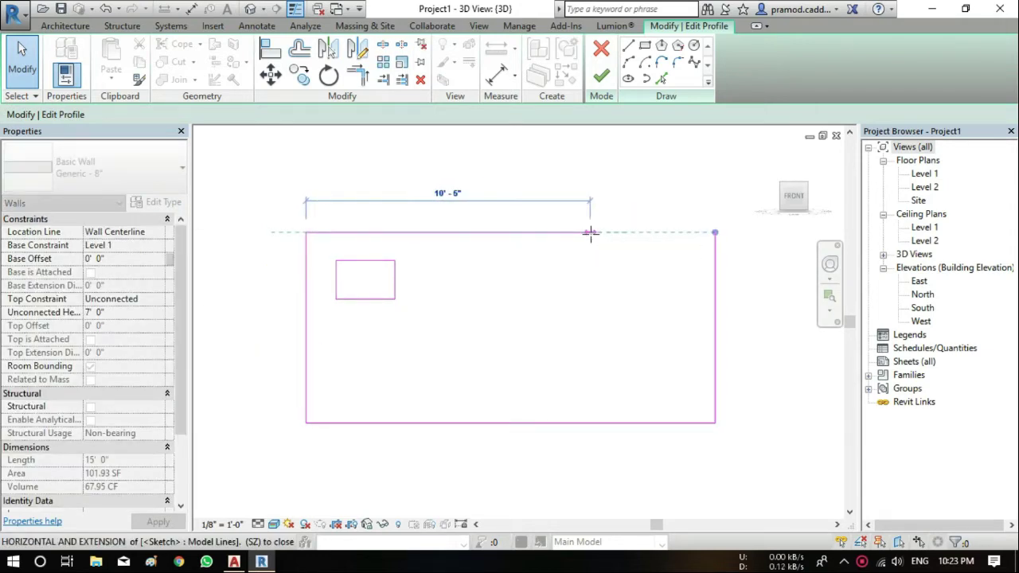
pyautogui.moveTo(590, 232); pyautogui.dragTo(588, 232)
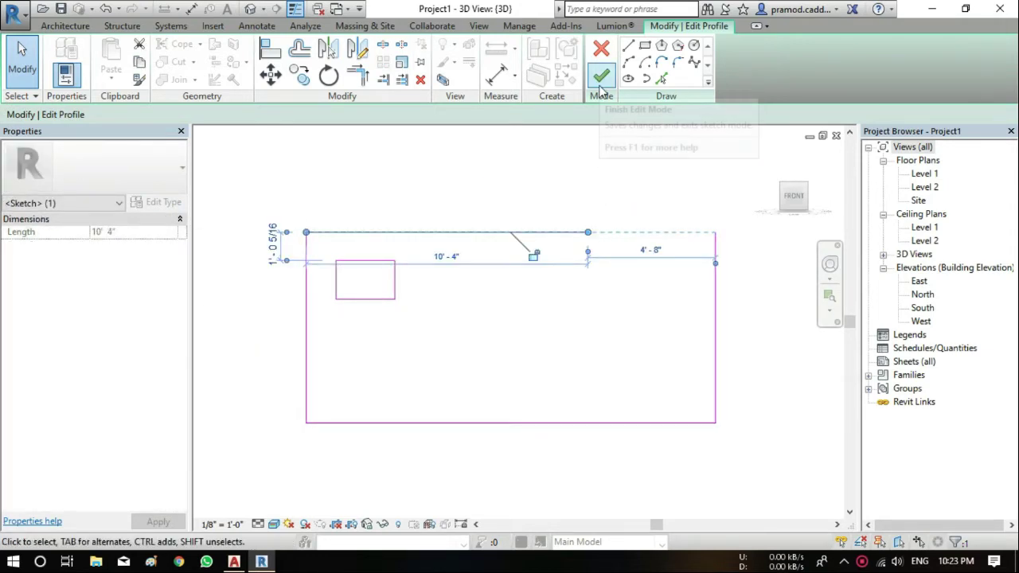
pyautogui.click(601, 77)
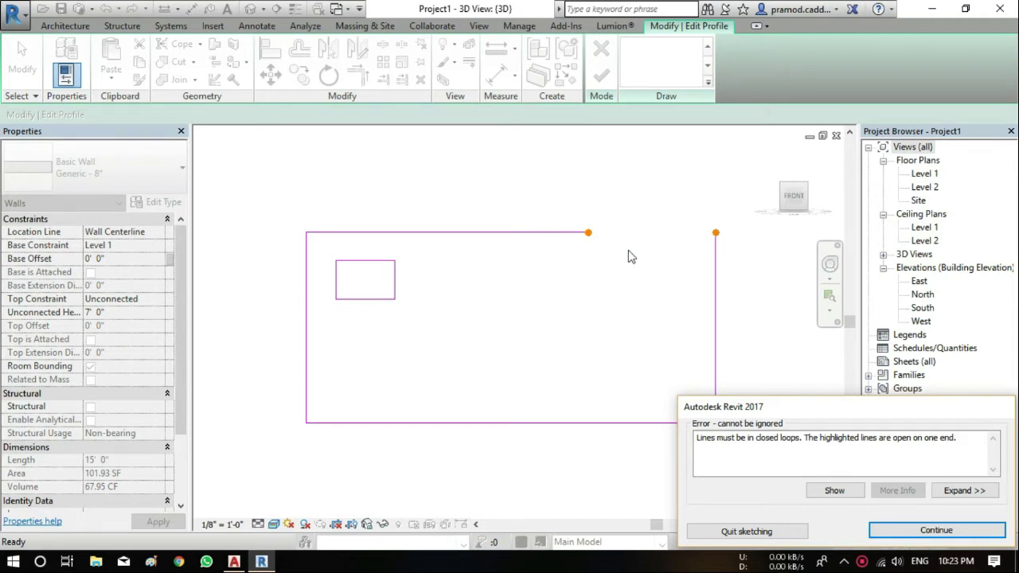
# Dismiss the error and sketch a first tab 2'-0" tall and 1'-0" wide on the top edge
pyautogui.click(916, 530)
pyautogui.click(628, 46)
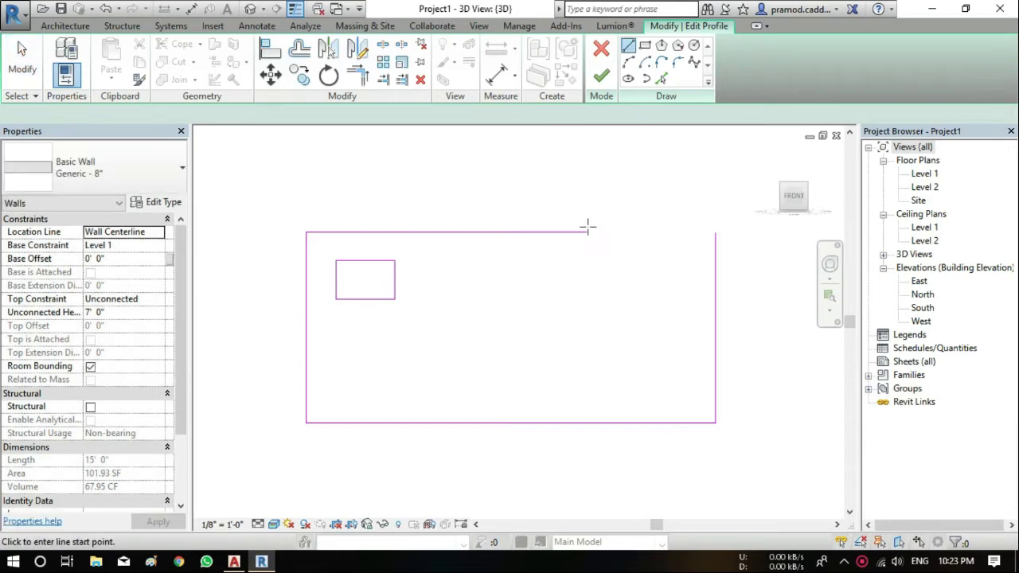
pyautogui.click(588, 232)
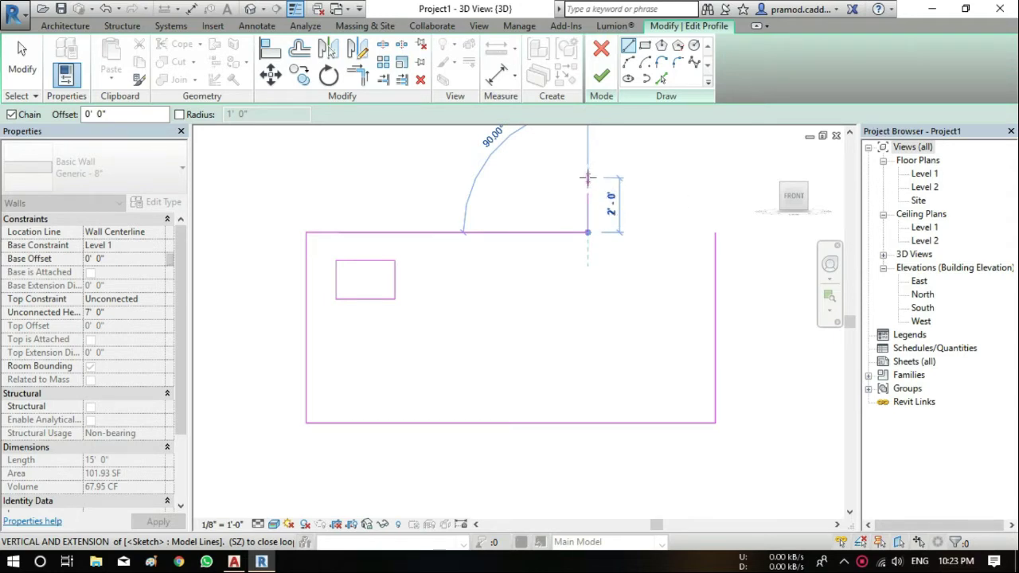
pyautogui.click(588, 177)
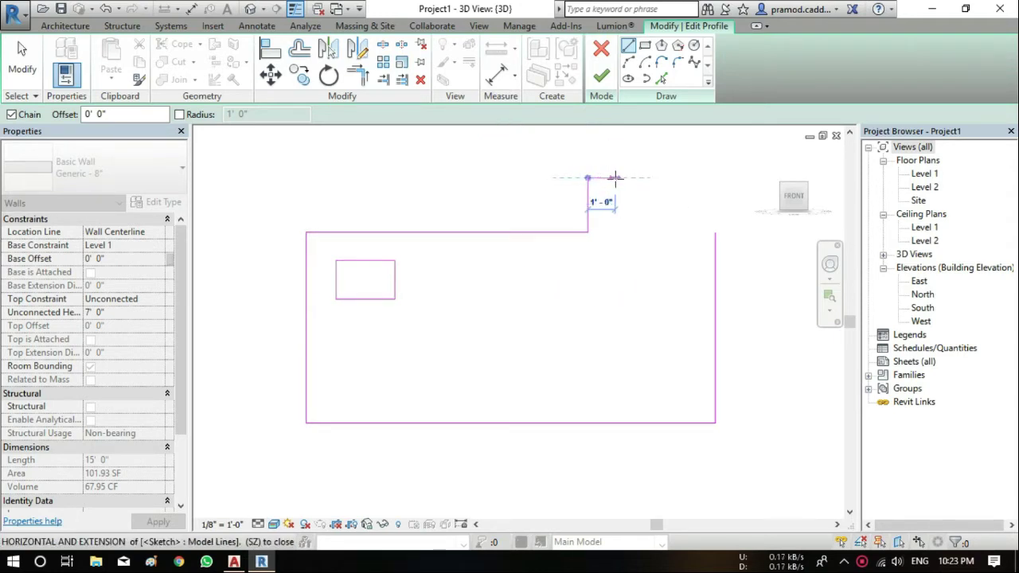
pyautogui.click(615, 177)
pyautogui.click(615, 232)
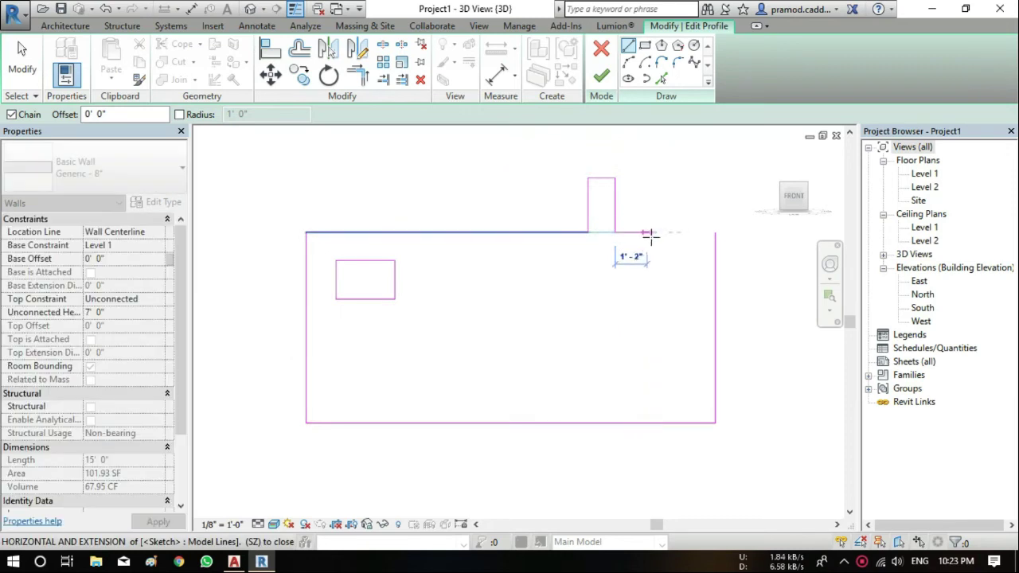
# Sketch a second 2'-0" tab reaching the right edge, finish the profile, and orbit to inspect
pyautogui.click(674, 231)
pyautogui.click(675, 177)
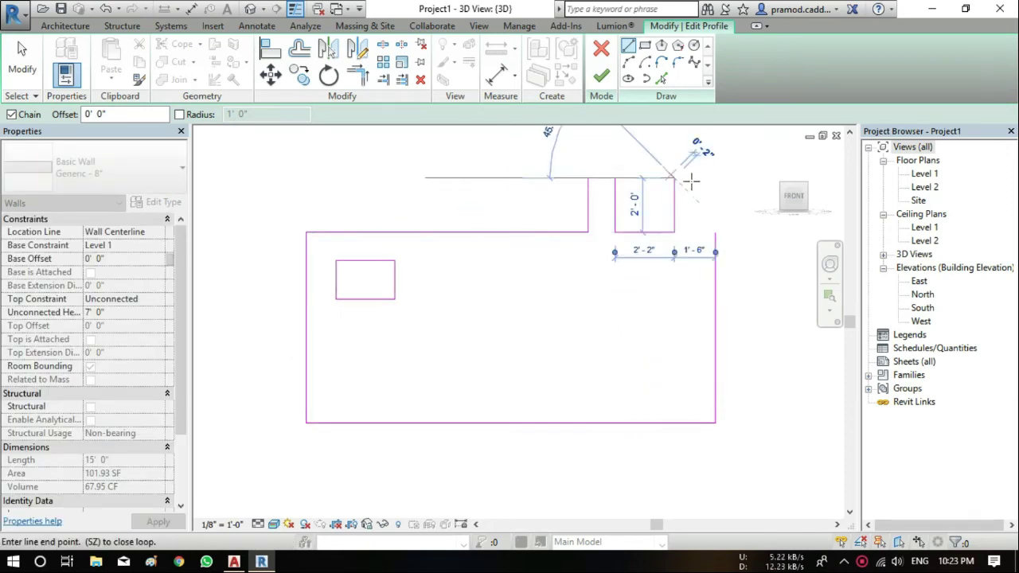
pyautogui.click(715, 177)
pyautogui.click(715, 231)
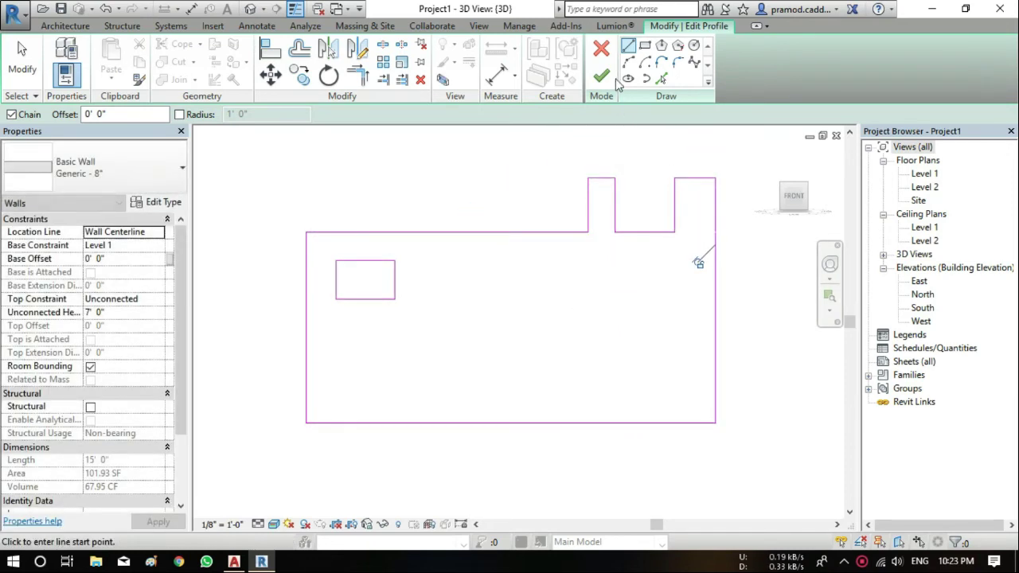
pyautogui.click(608, 79)
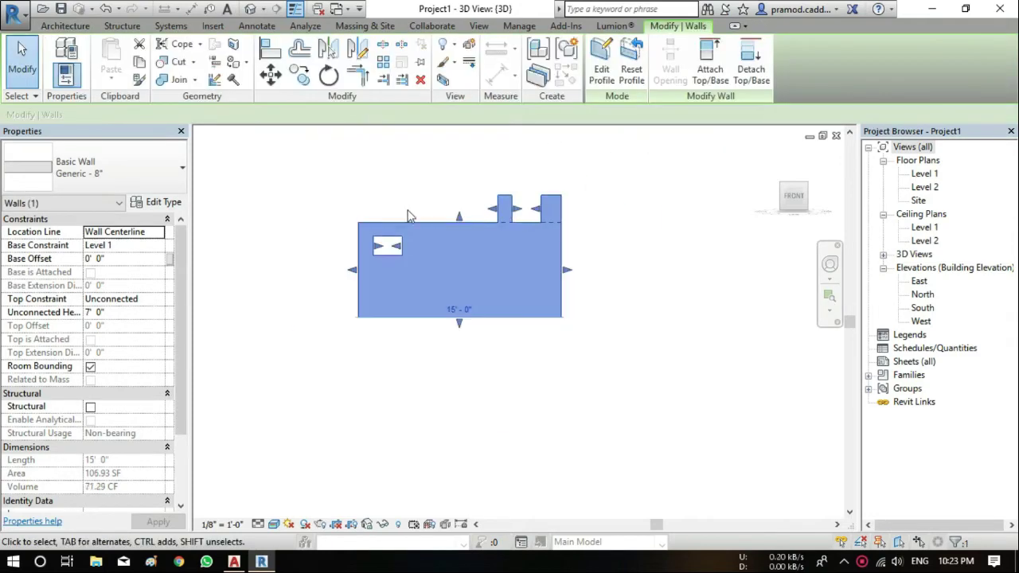
pyautogui.keyDown('shift'); pyautogui.moveTo(467, 227); pyautogui.dragTo(524, 289, button='middle'); pyautogui.keyUp('shift')
pyautogui.press('Escape')
pyautogui.moveTo(480, 301)
pyautogui.keyDown('shift'); pyautogui.mouseDown(button='middle')
pyautogui.moveTo(496, 221)
pyautogui.moveTo(576, 234)
pyautogui.moveTo(525, 258)
pyautogui.moveTo(517, 245)
pyautogui.moveTo(628, 220)
pyautogui.mouseUp(button='middle'); pyautogui.keyUp('shift')
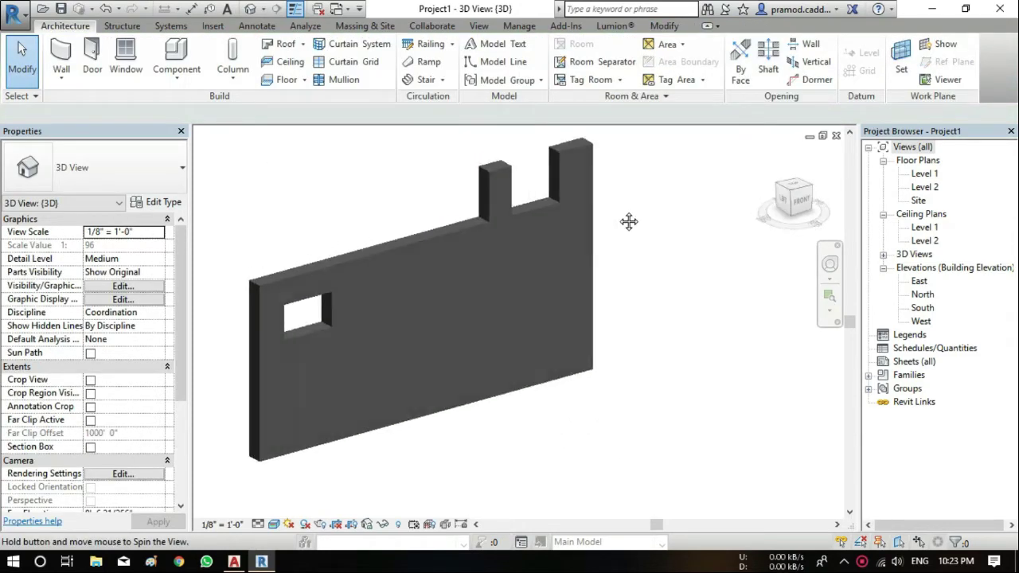
pyautogui.keyDown('shift'); pyautogui.moveTo(551, 225); pyautogui.dragTo(555, 251, button='middle'); pyautogui.keyUp('shift')
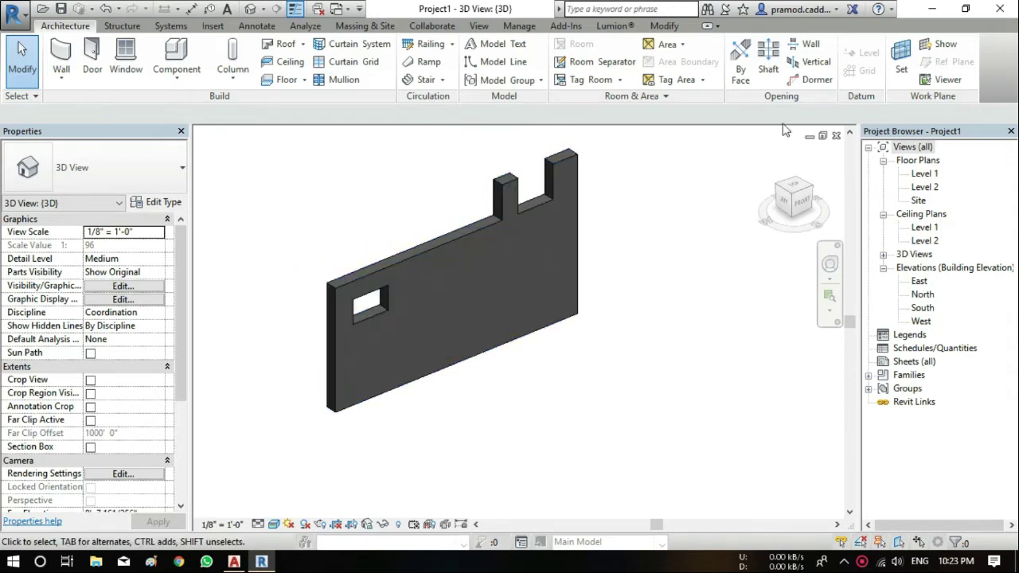
# In Level 1, draw a second 15'-0" wall aligned by Finish Face: Exterior over the first
pyautogui.doubleClick(926, 175)
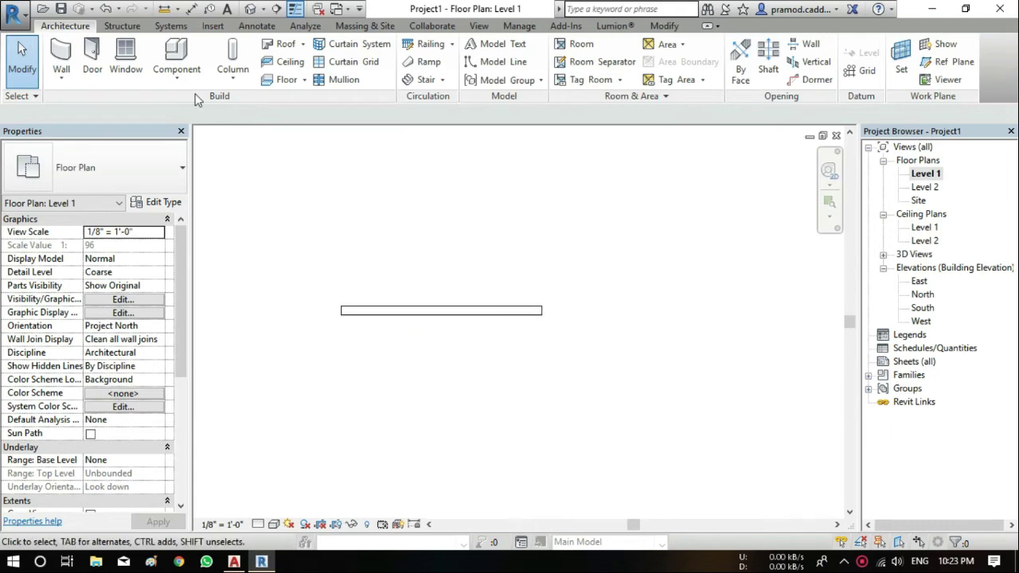
pyautogui.click(62, 60)
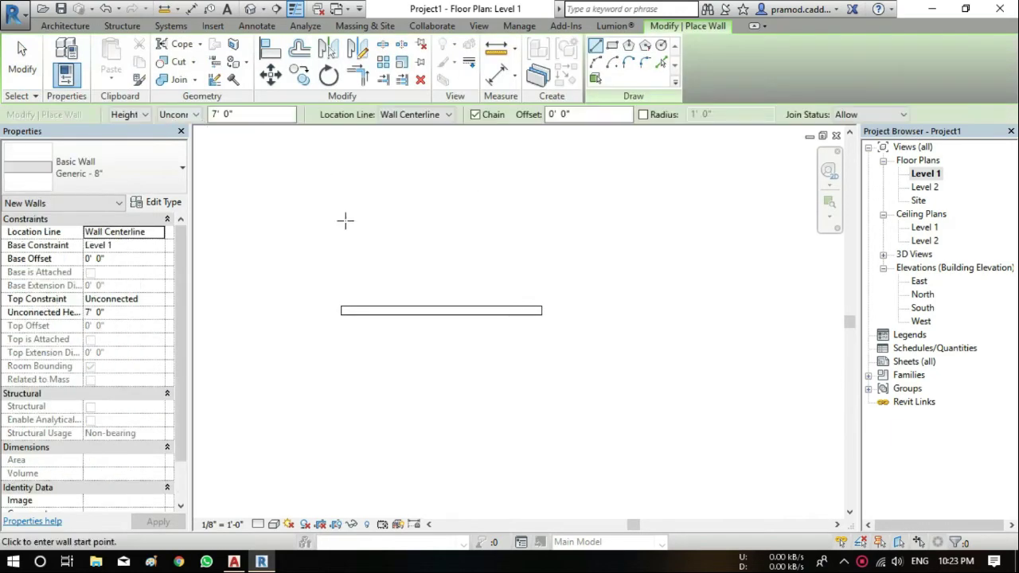
pyautogui.click(422, 115)
pyautogui.click(435, 125)
pyautogui.click(422, 115)
pyautogui.click(414, 158)
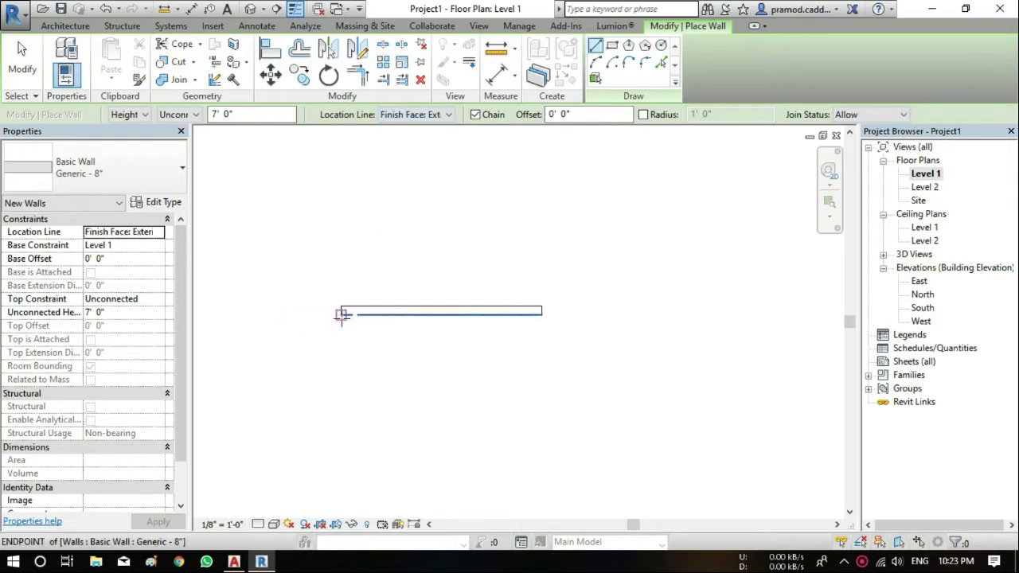
pyautogui.click(341, 310)
pyautogui.scroll(2, 393, 312)
pyautogui.scroll(1, 393, 312)
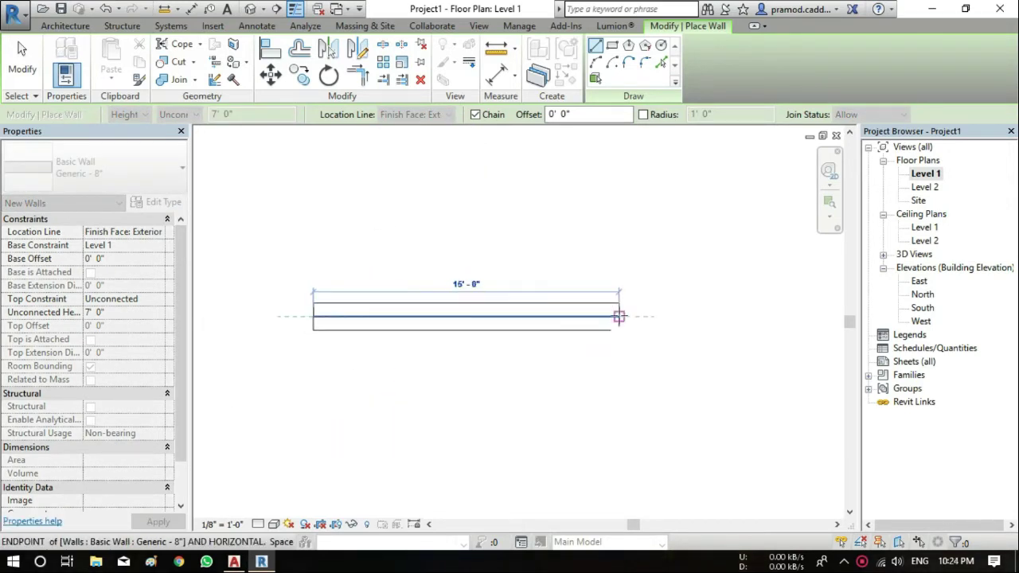
pyautogui.click(620, 316)
pyautogui.press('Escape')
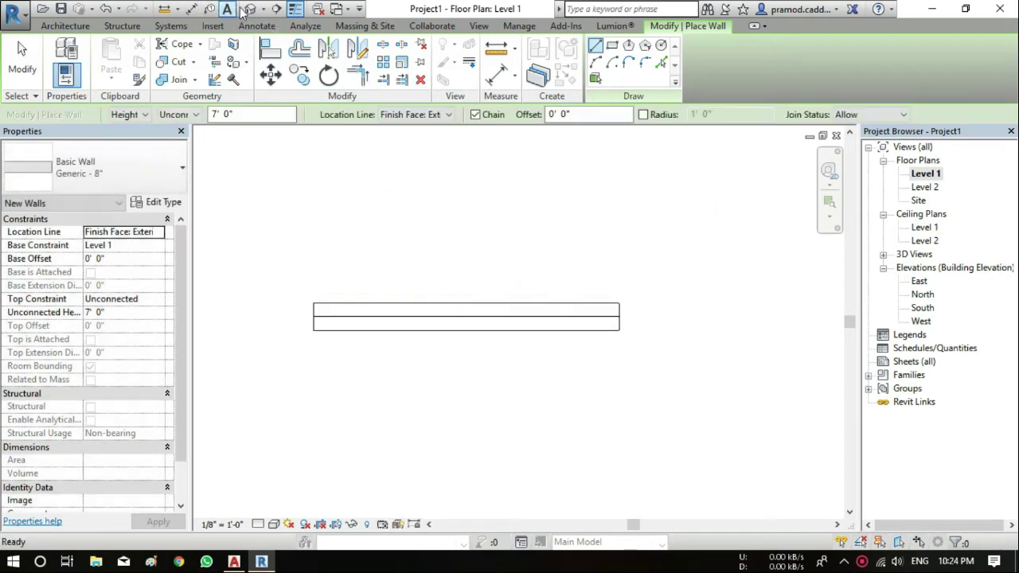
# In 3D, select the new wall, open its profile for editing, and view it from FRONT
pyautogui.click(250, 11)
pyautogui.moveTo(532, 300)
pyautogui.keyDown('shift'); pyautogui.mouseDown(button='middle')
pyautogui.moveTo(738, 235)
pyautogui.moveTo(422, 285)
pyautogui.mouseUp(button='middle'); pyautogui.keyUp('shift')
pyautogui.press('Escape')
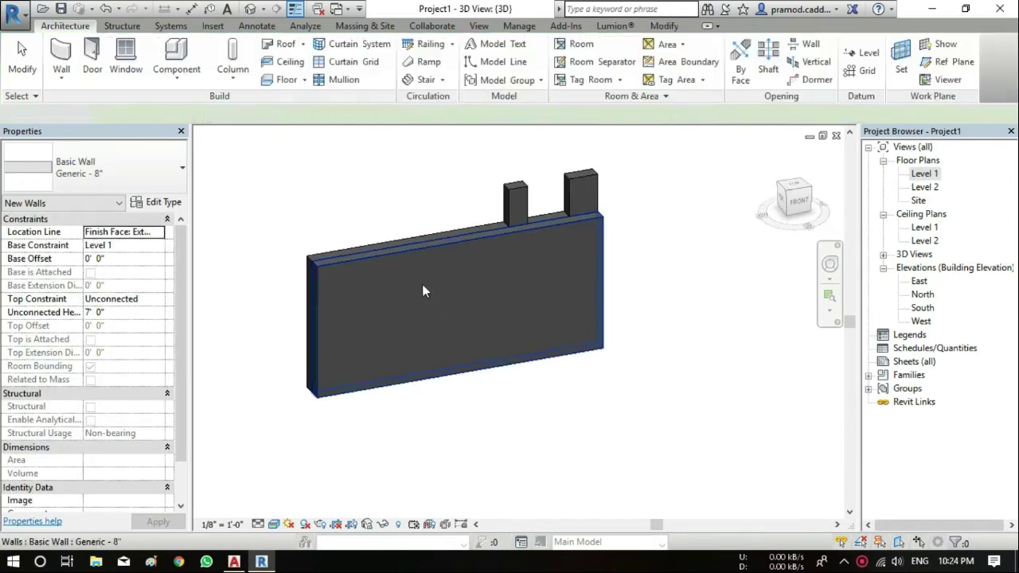
pyautogui.click(415, 269)
pyautogui.click(603, 68)
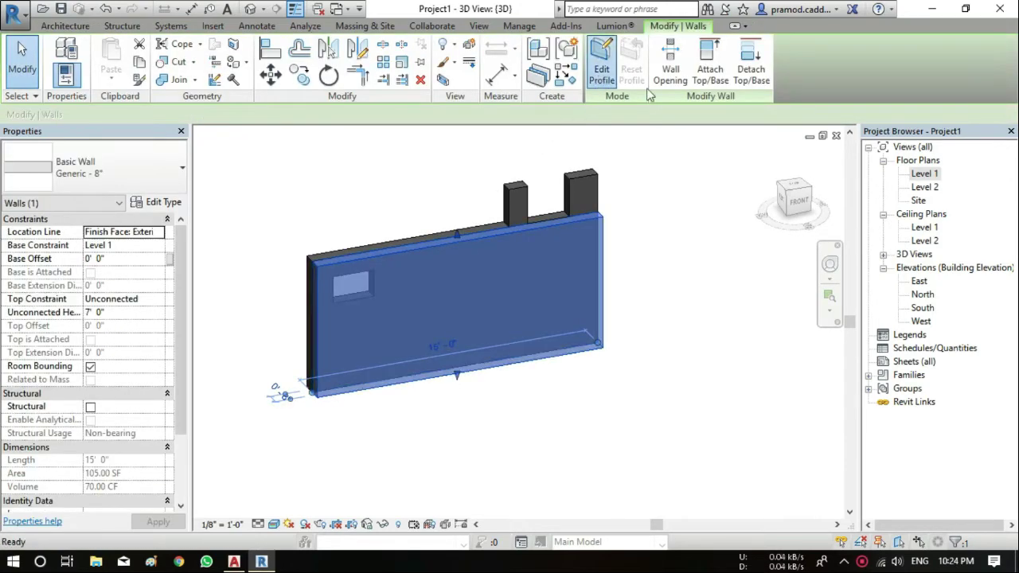
pyautogui.click(796, 201)
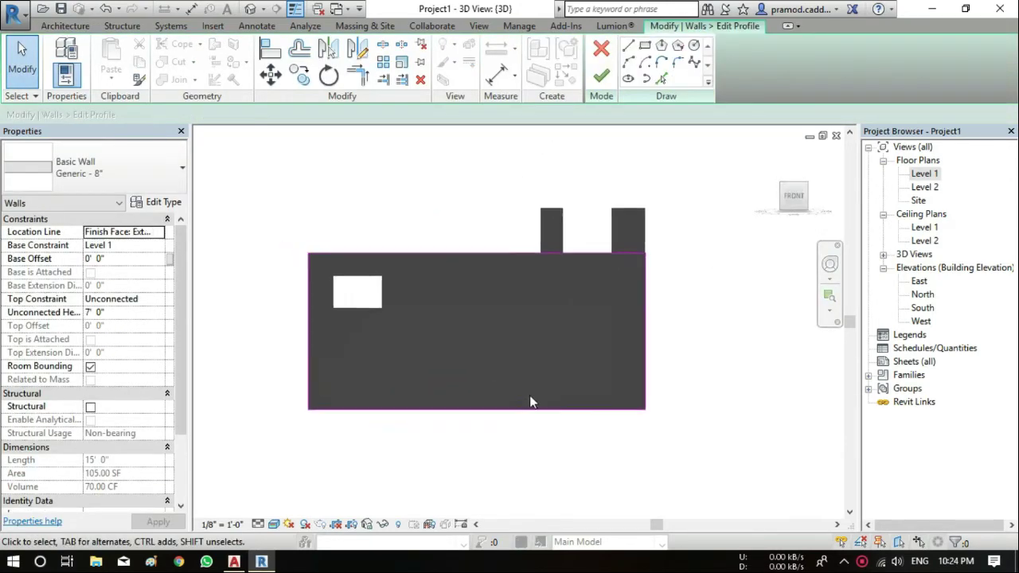
# Switch to Shaded visual style and delete the profile's bottom sketch line
pyautogui.click(273, 524)
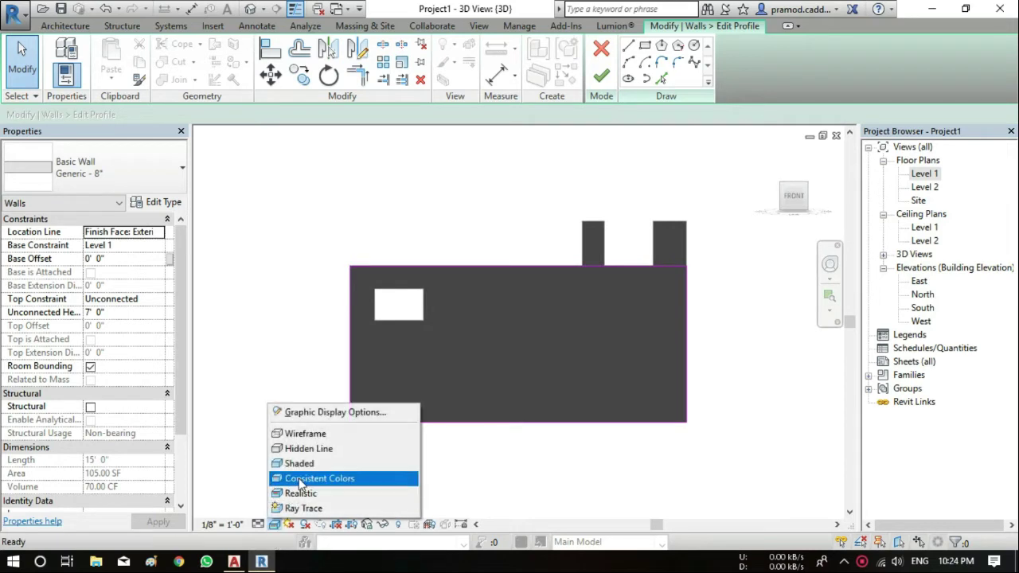
pyautogui.click(303, 466)
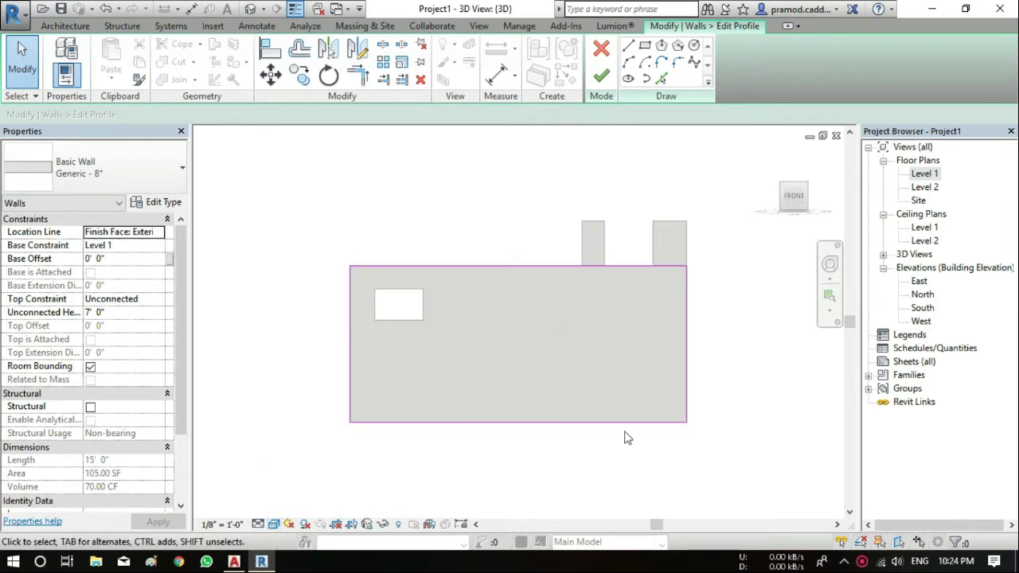
pyautogui.scroll(1, 489, 425)
pyautogui.click(489, 425)
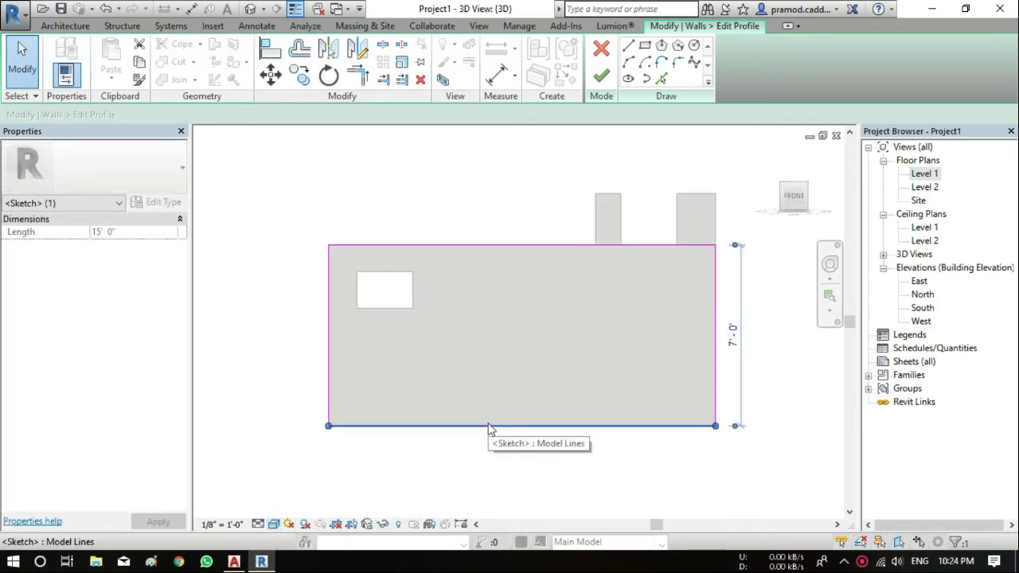
pyautogui.press('Delete')
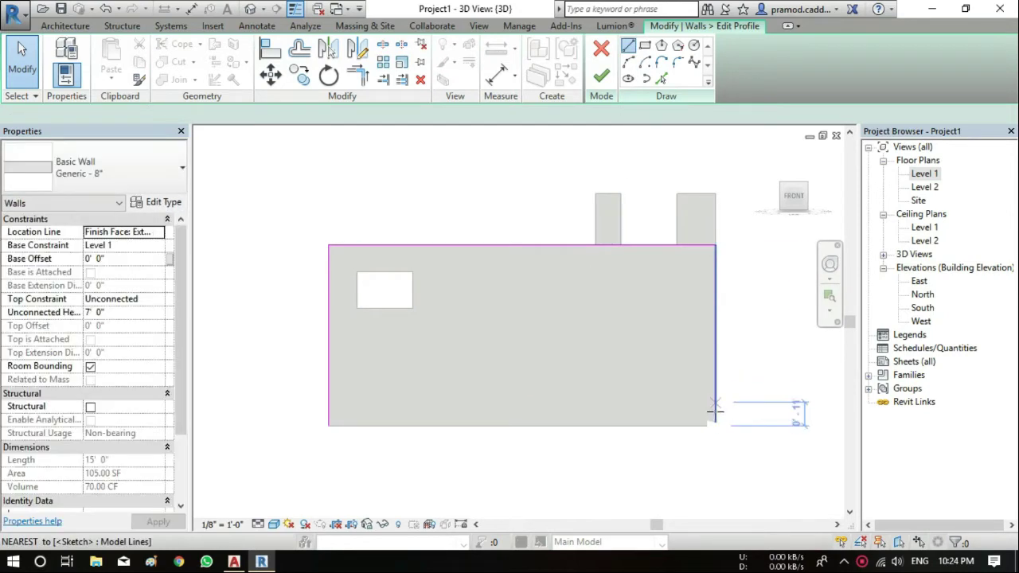
# Draw inner lines 1'-0" in, up 6'-4", across and down, then finish the profile
pyautogui.press('l')
pyautogui.press('i')
pyautogui.click(715, 425)
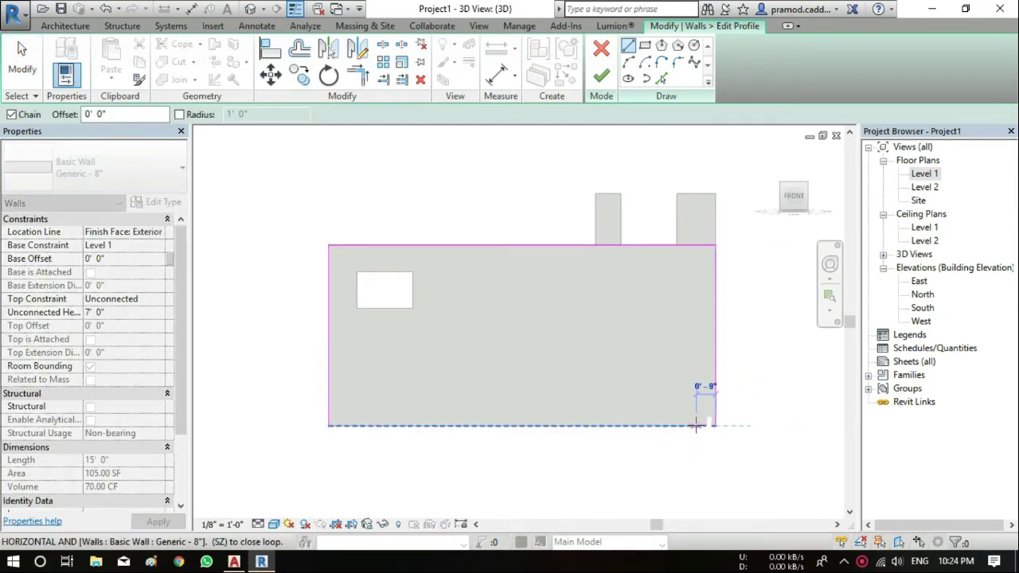
pyautogui.click(690, 425)
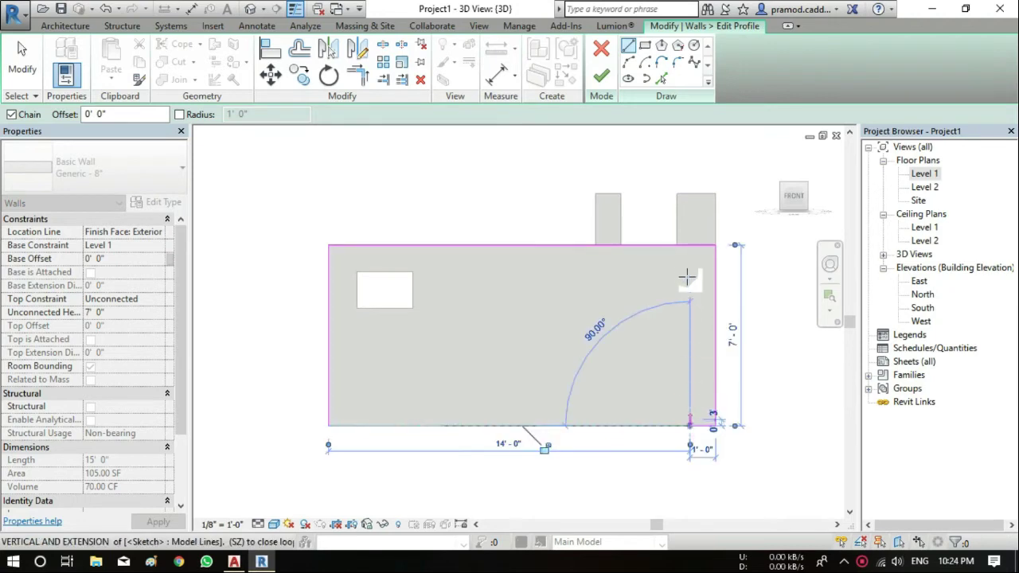
pyautogui.click(690, 263)
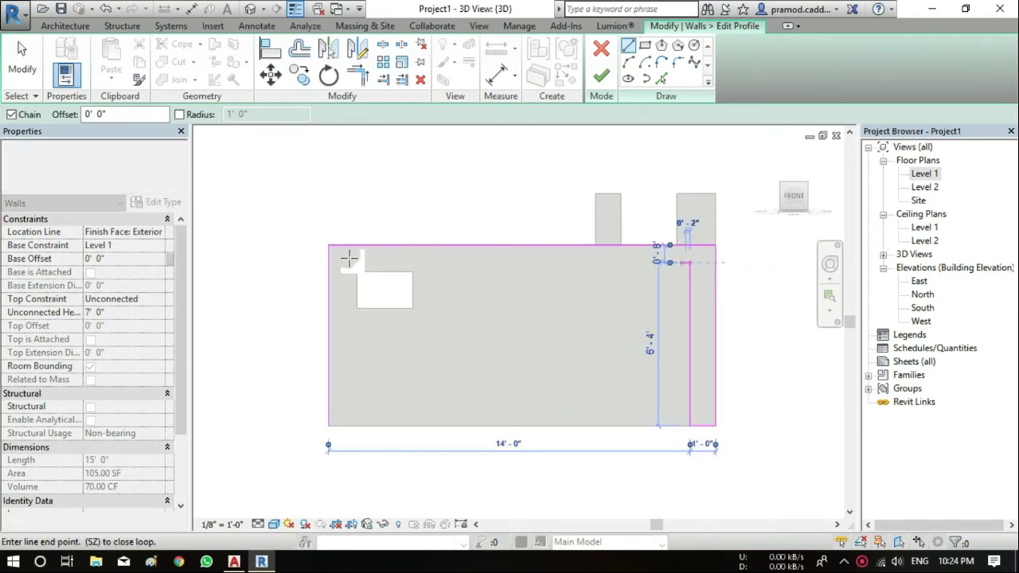
pyautogui.click(332, 262)
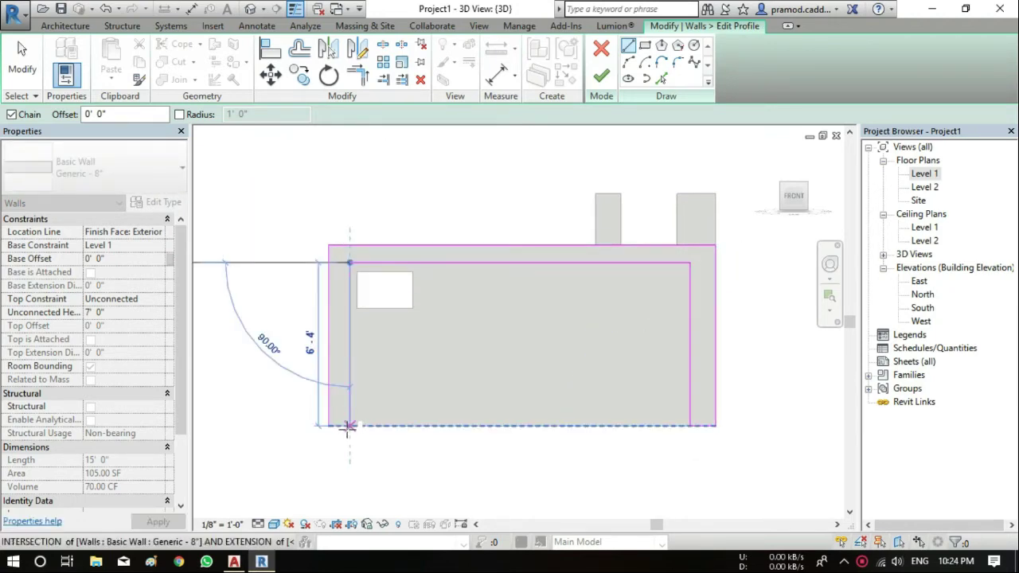
pyautogui.click(331, 425)
pyautogui.click(597, 82)
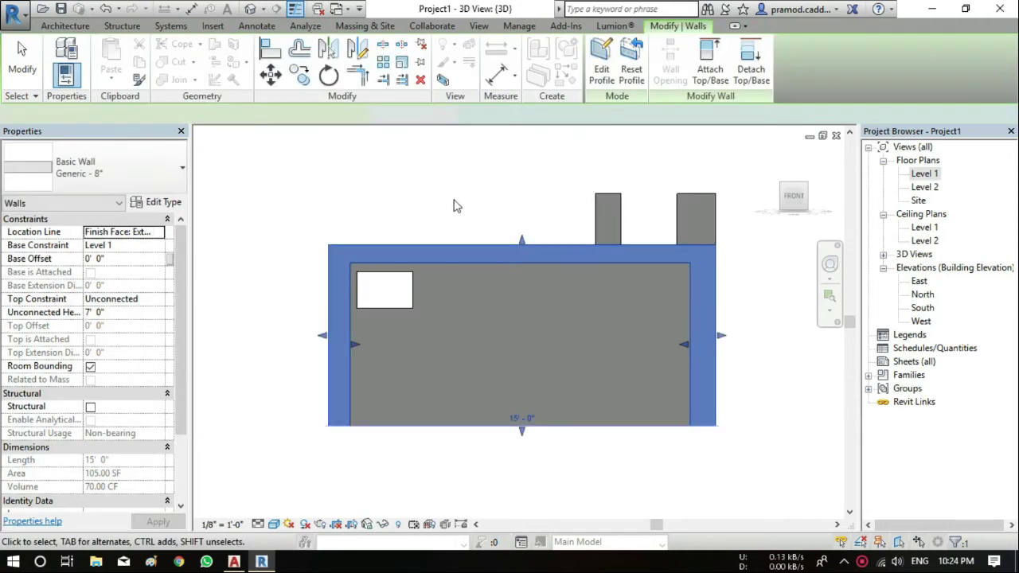
pyautogui.click(412, 204)
# Orbit around the nested frame walls to an oblique view, then window-select both walls
pyautogui.scroll(-3, 434, 218)
pyautogui.keyDown('shift'); pyautogui.moveTo(435, 218); pyautogui.dragTo(497, 318, button='middle'); pyautogui.keyUp('shift')
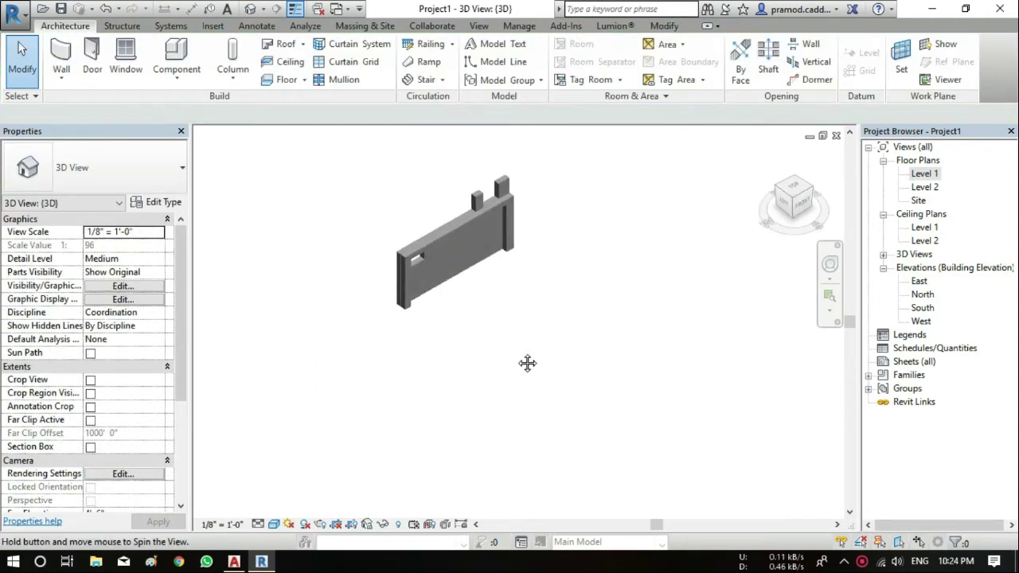
pyautogui.scroll(2, 458, 231)
pyautogui.scroll(3, 449, 244)
pyautogui.moveTo(449, 244)
pyautogui.keyDown('shift'); pyautogui.mouseDown(button='middle')
pyautogui.moveTo(353, 223)
pyautogui.moveTo(523, 241)
pyautogui.moveTo(572, 340)
pyautogui.moveTo(422, 362)
pyautogui.moveTo(478, 410)
pyautogui.moveTo(603, 348)
pyautogui.moveTo(583, 322)
pyautogui.mouseUp(button='middle'); pyautogui.keyUp('shift')
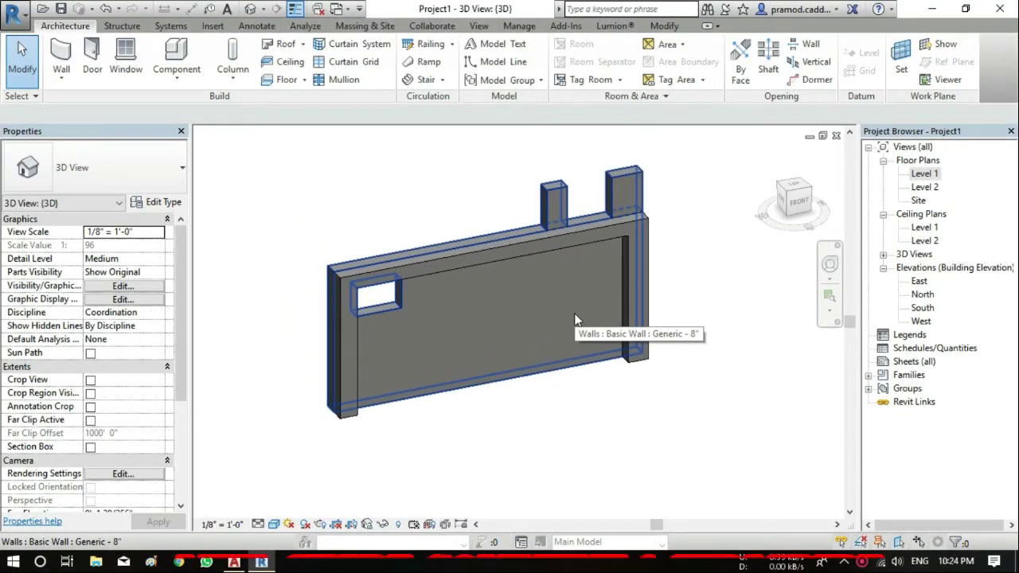
pyautogui.scroll(-2, 575, 320)
pyautogui.click(606, 256)
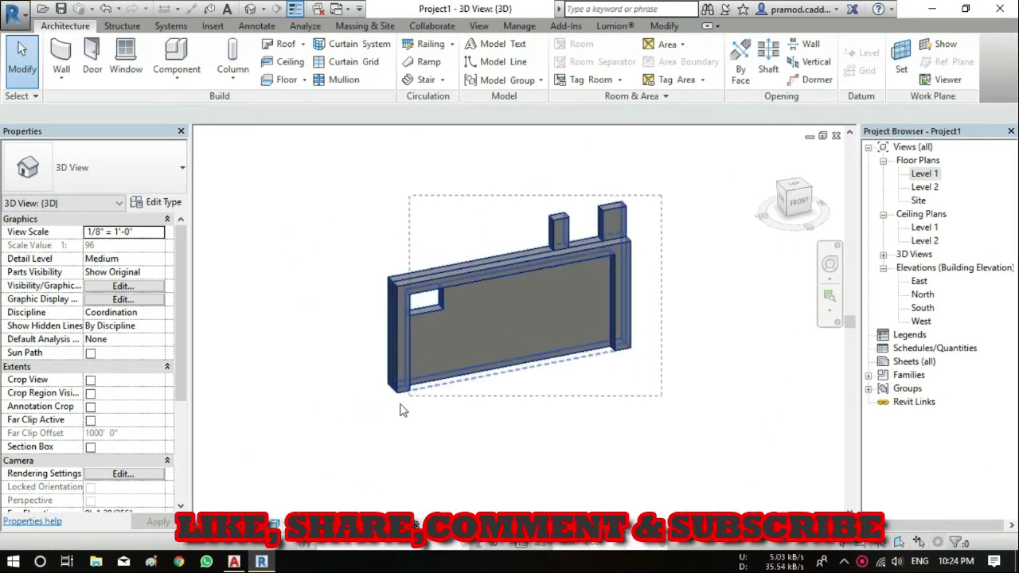
pyautogui.moveTo(360, 439); pyautogui.dragTo(360, 440)
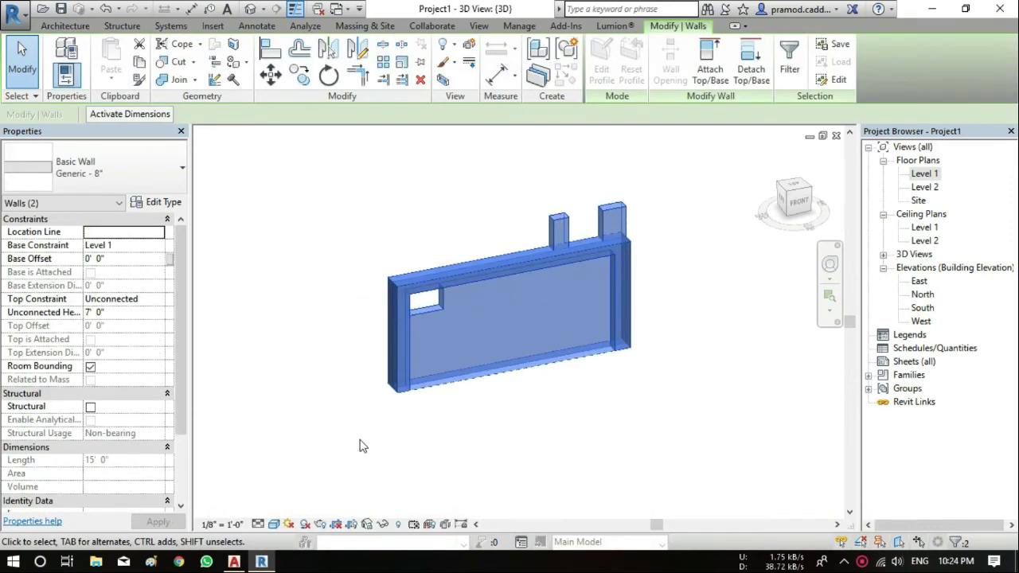
# Delete both walls, look at the house reference photo, then return to Revit
pyautogui.press('Delete')
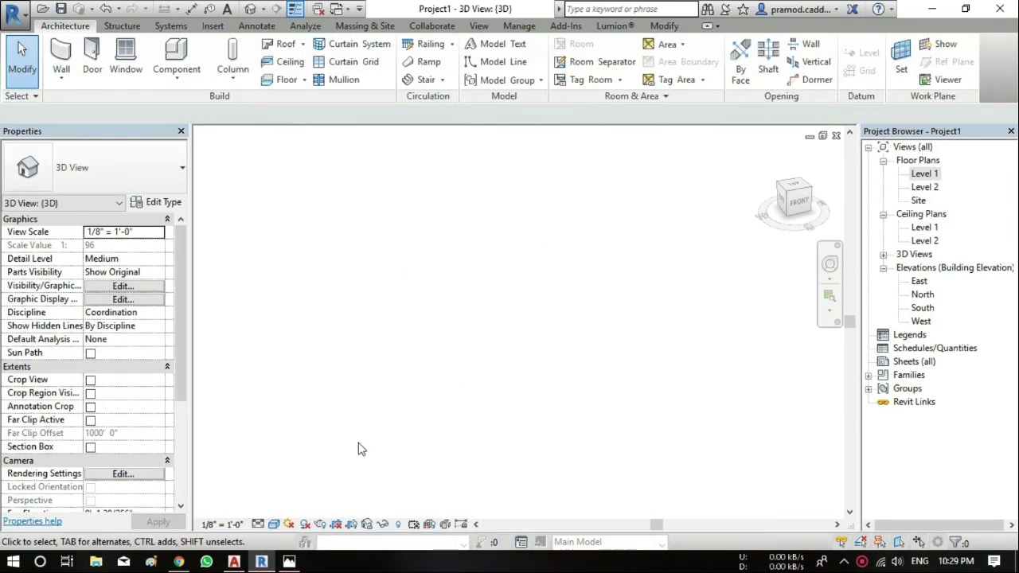
pyautogui.hotkey('alt', 'Tab')
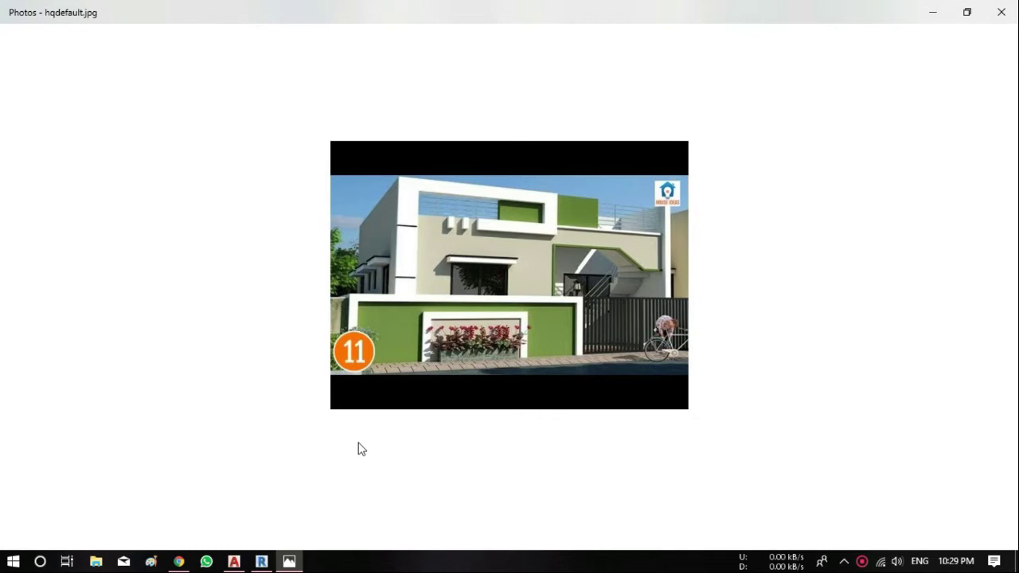
pyautogui.press('super+Down')
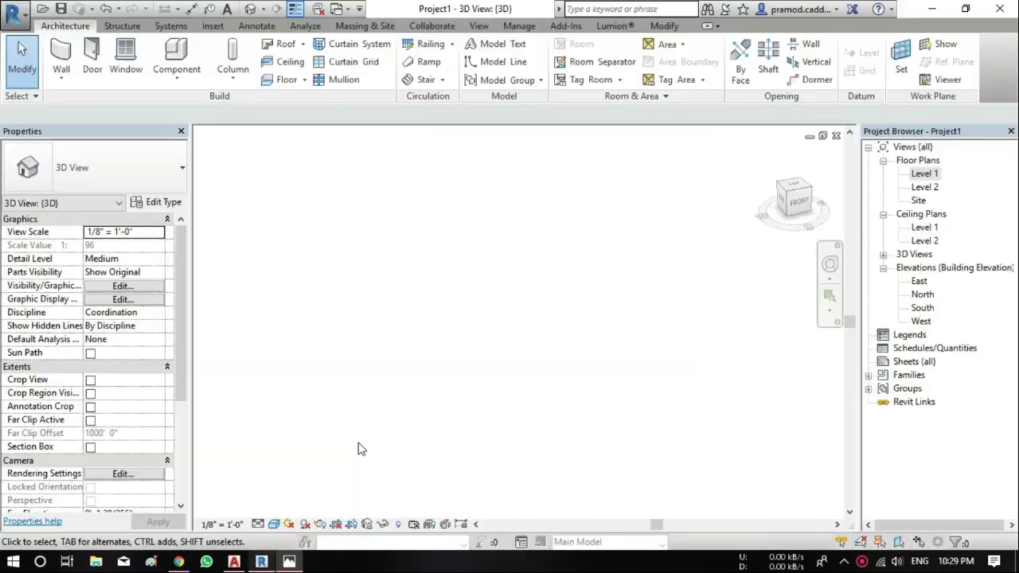
# Start a generic wall 6'-0" high, then discard the overly long first attempt
pyautogui.press('w')
pyautogui.press('a')
pyautogui.write('6\' 0"')
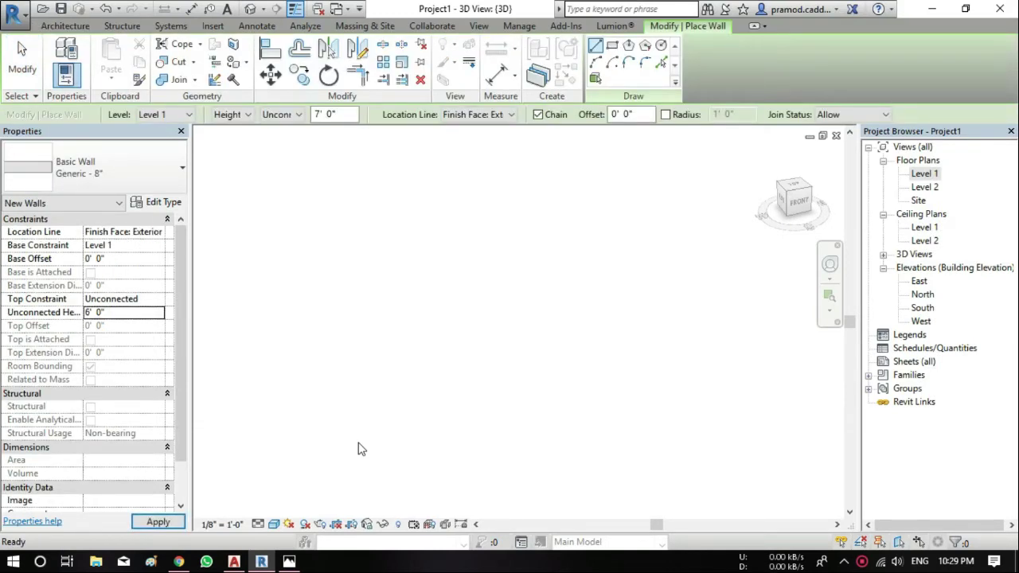
pyautogui.press('Return')
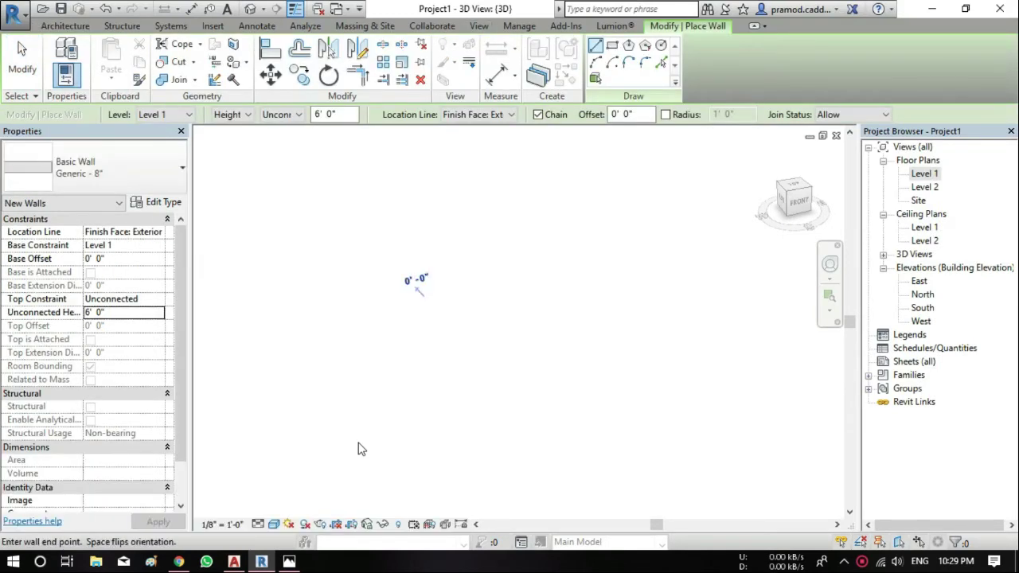
pyautogui.click(427, 301)
pyautogui.click(358, 450)
pyautogui.press('Escape')
pyautogui.press('Escape')
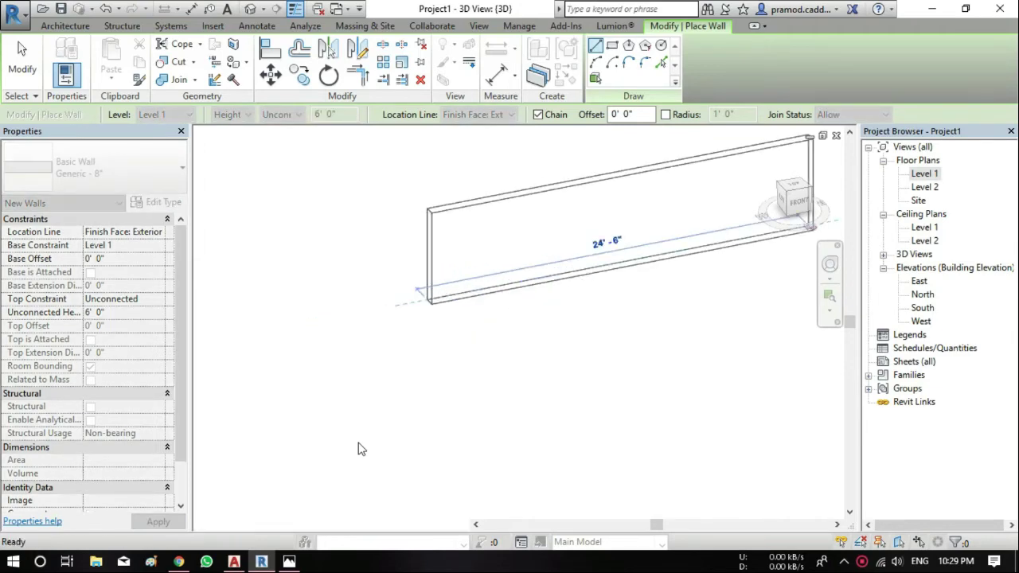
# Draw a 13'-6" wall in the Level 1 plan and check it in 3D
pyautogui.hotkey('ctrl', 'Tab')
pyautogui.press('w')
pyautogui.press('a')
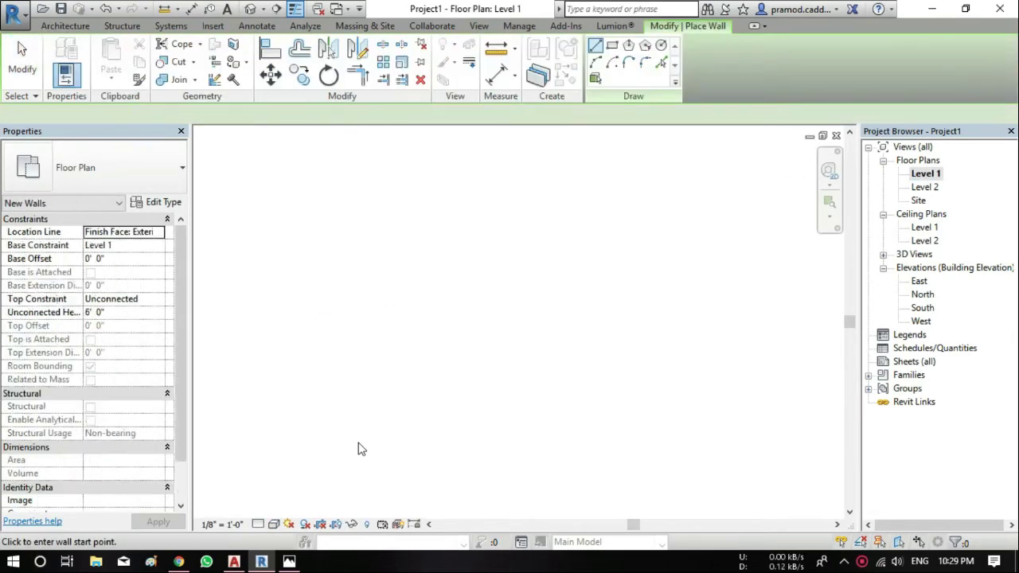
pyautogui.click(413, 321)
pyautogui.click(637, 316)
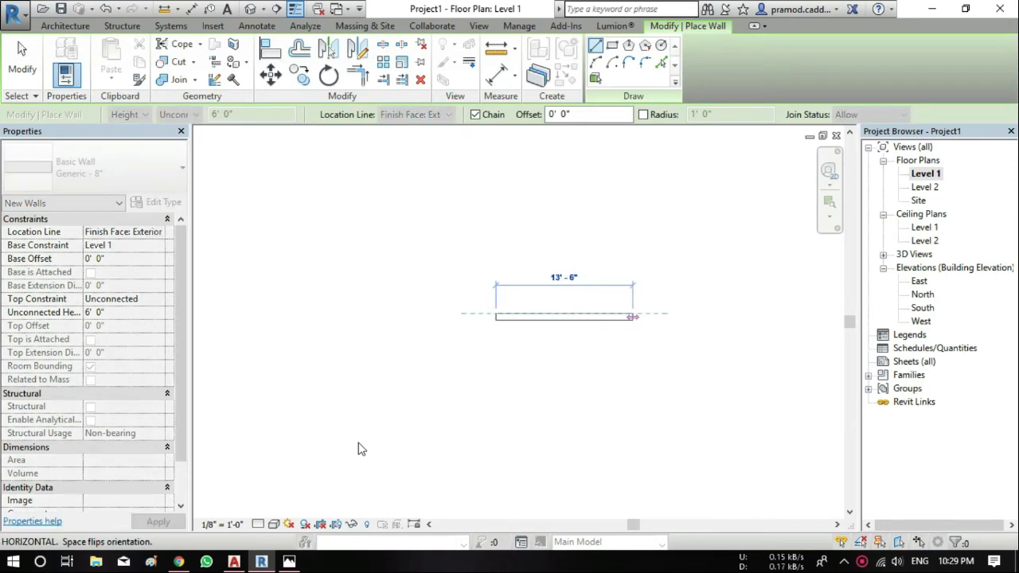
pyautogui.rightClick(663, 255)
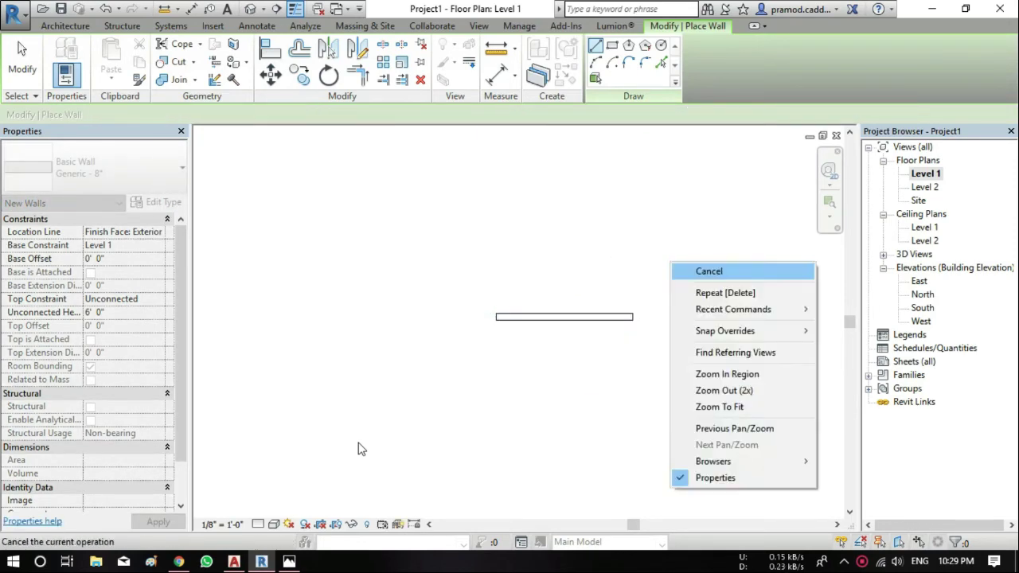
pyautogui.click(703, 269)
pyautogui.press('3')
pyautogui.press('d')
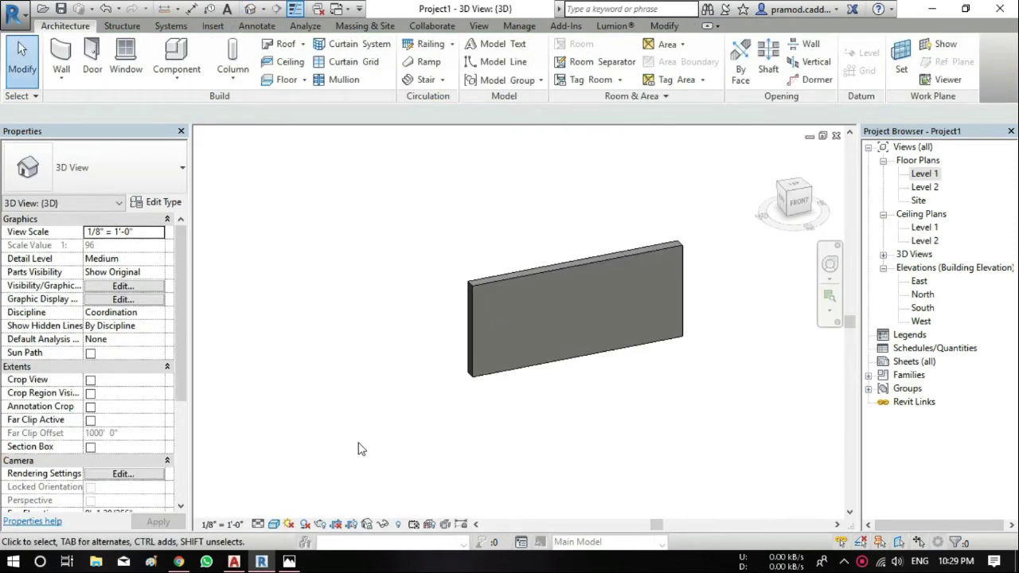
pyautogui.hotkey('alt', 'Tab')
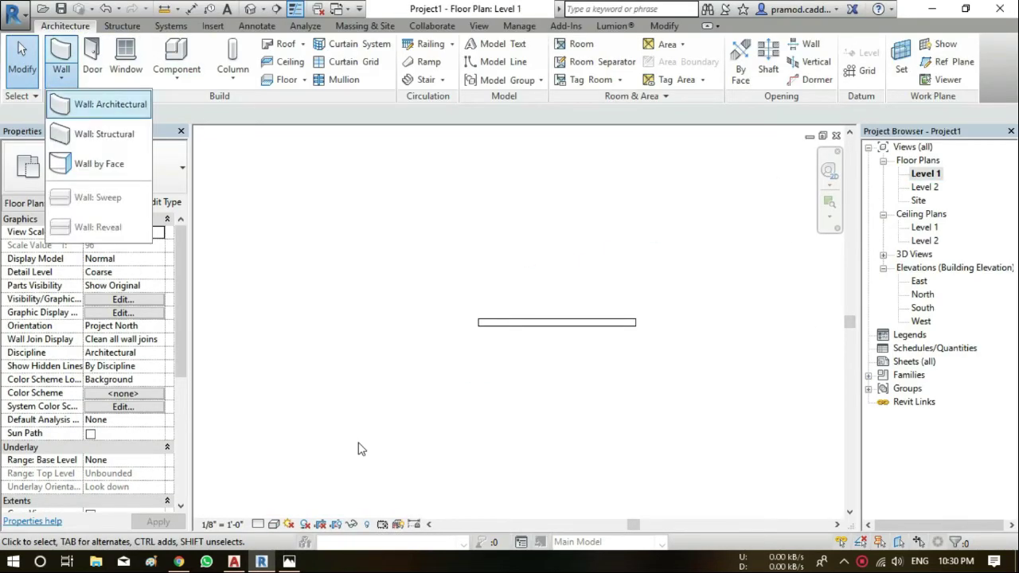
# Draw a second 13'-6" wall snapped along the first wall's face in the Level 1 plan
pyautogui.press('w')
pyautogui.press('a')
pyautogui.scroll(1, 477, 321)
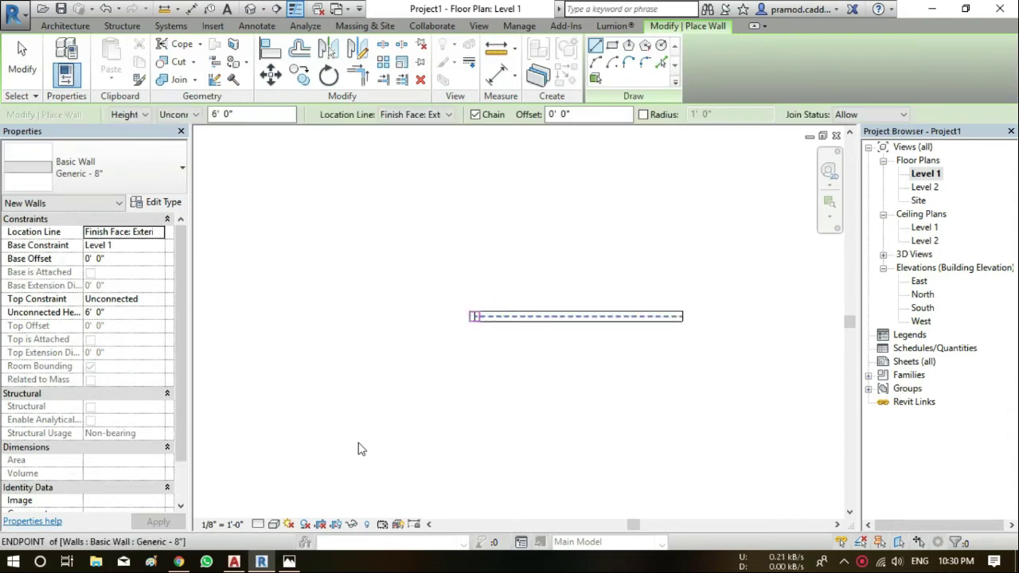
pyautogui.click(475, 321)
pyautogui.click(683, 321)
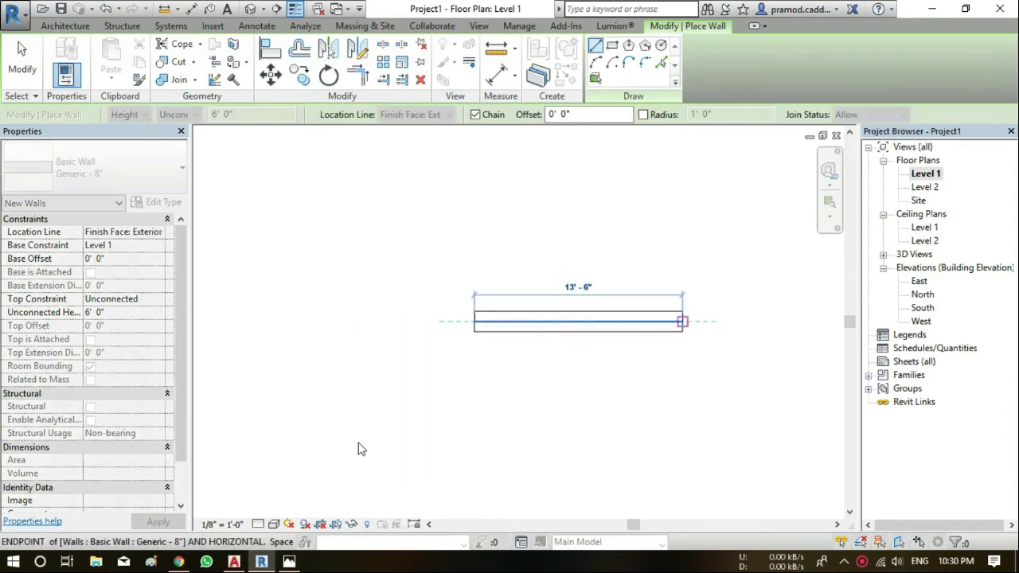
pyautogui.rightClick(472, 194)
pyautogui.click(517, 200)
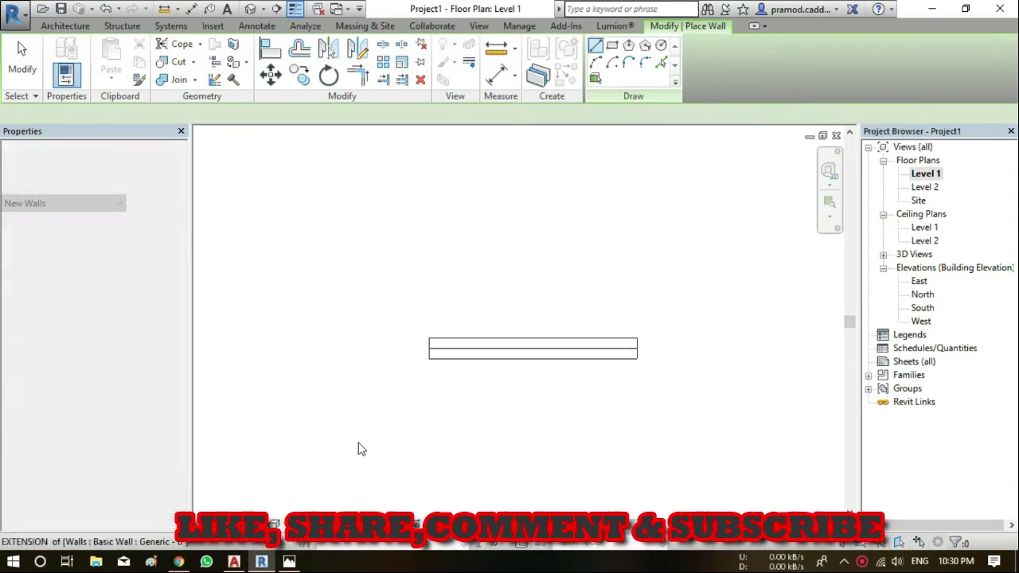
pyautogui.press('3')
pyautogui.press('d')
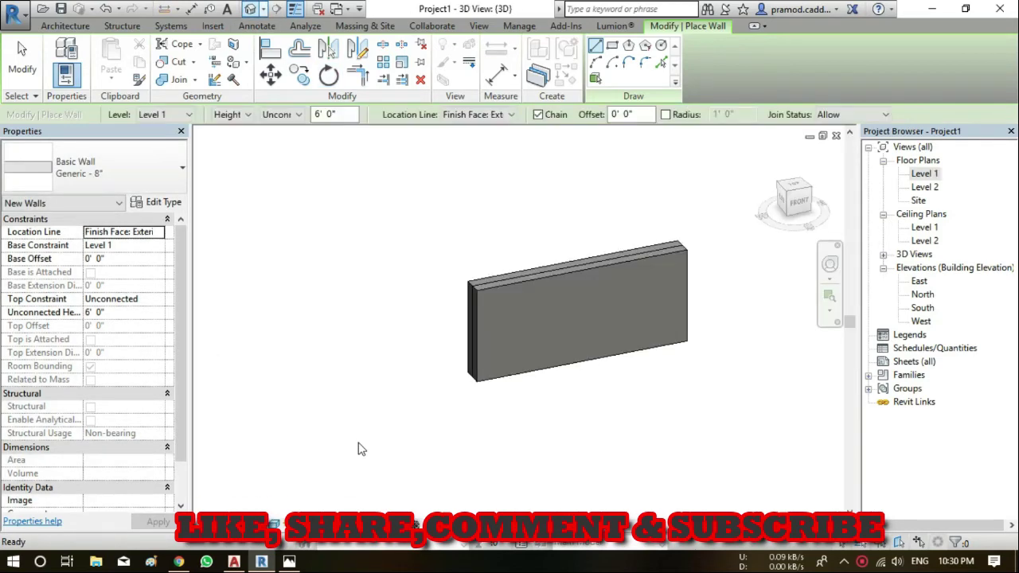
# End the wall command and turn the 3D view to face the wall front-on
pyautogui.rightClick(358, 449)
pyautogui.click(478, 244)
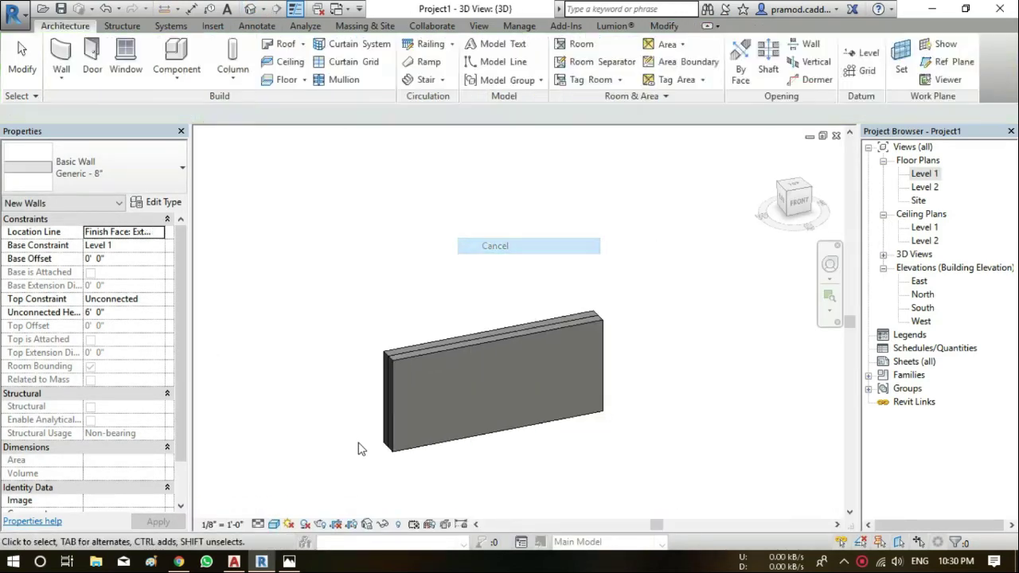
pyautogui.scroll(1, 358, 450)
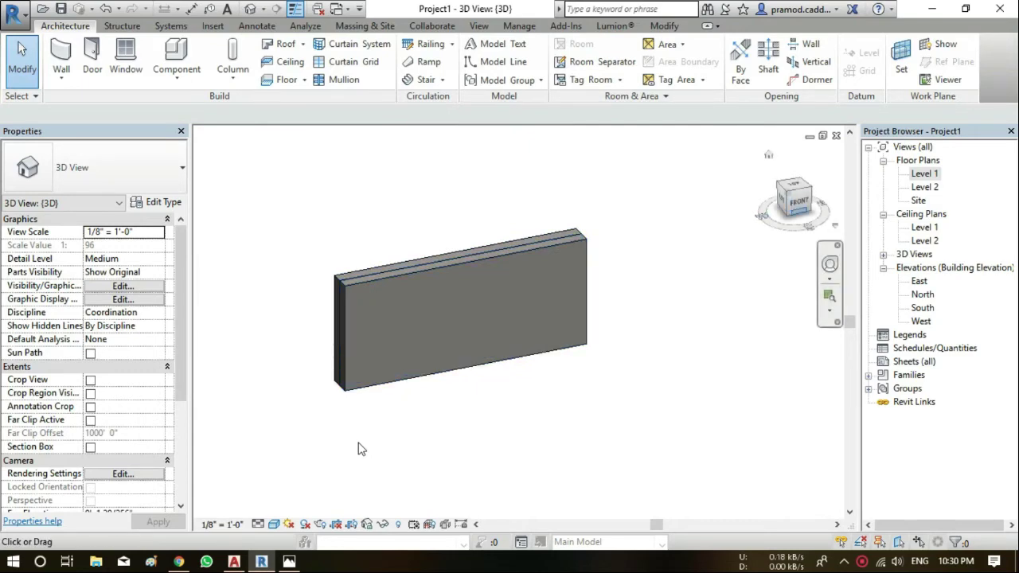
pyautogui.keyDown('shift'); pyautogui.moveTo(359, 450); pyautogui.dragTo(358, 450, button='middle'); pyautogui.keyUp('shift')
pyautogui.click(797, 200)
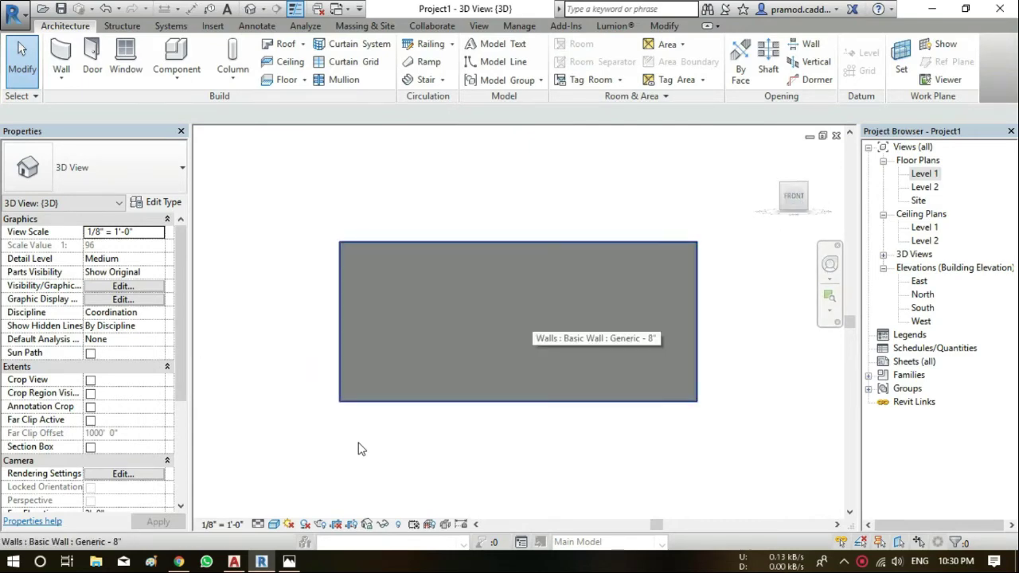
# Enter Edit Profile on the front wall and sketch a trial line inside its right end
pyautogui.click(522, 323)
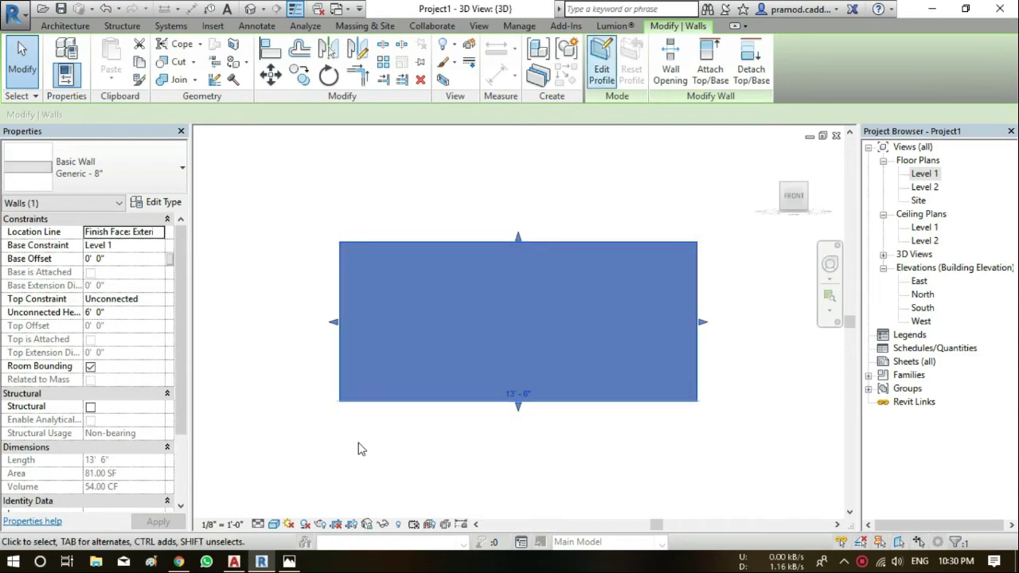
pyautogui.press('e')
pyautogui.press('p')
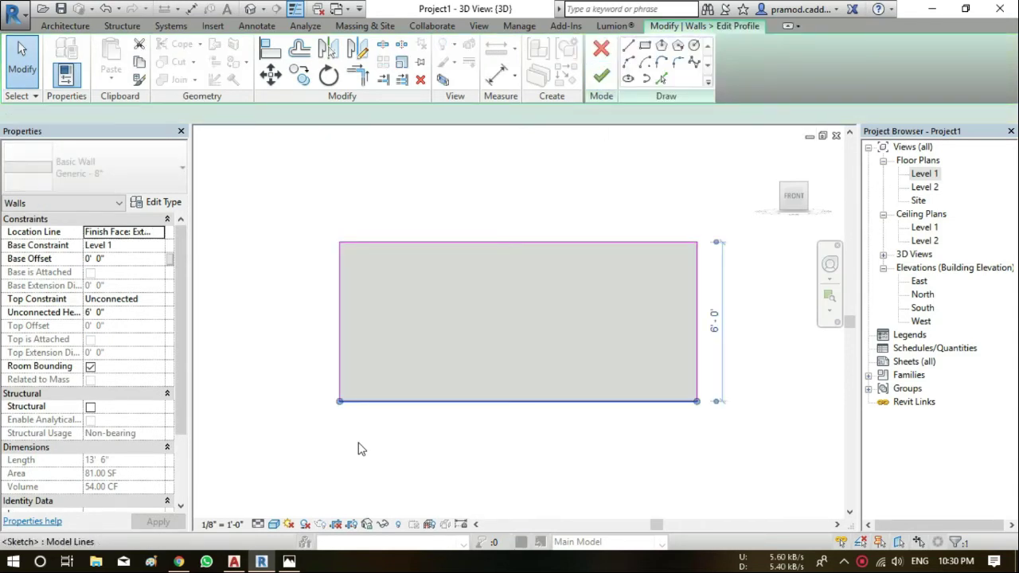
pyautogui.click(358, 450)
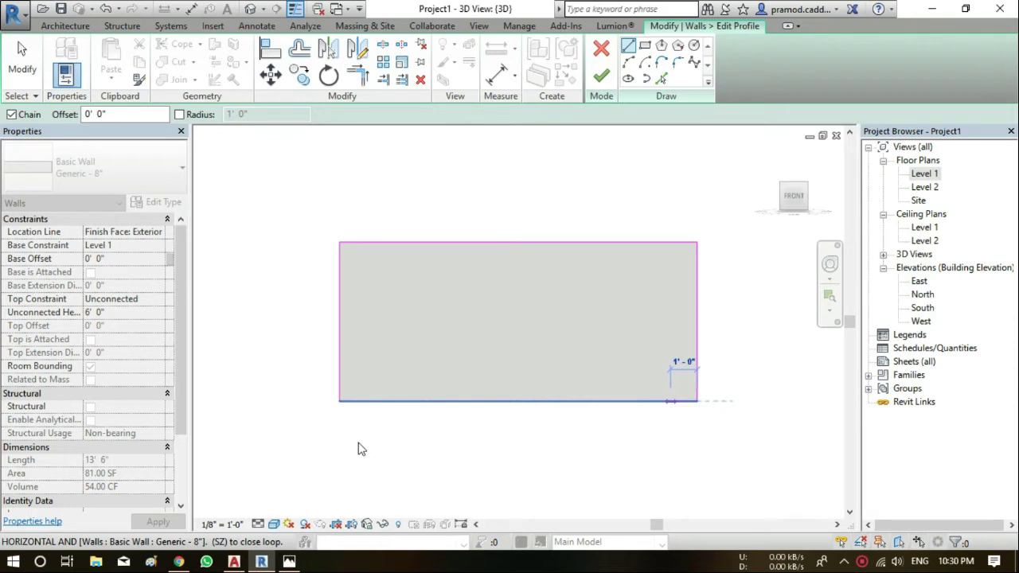
pyautogui.click(670, 402)
pyautogui.click(670, 259)
pyautogui.rightClick(593, 272)
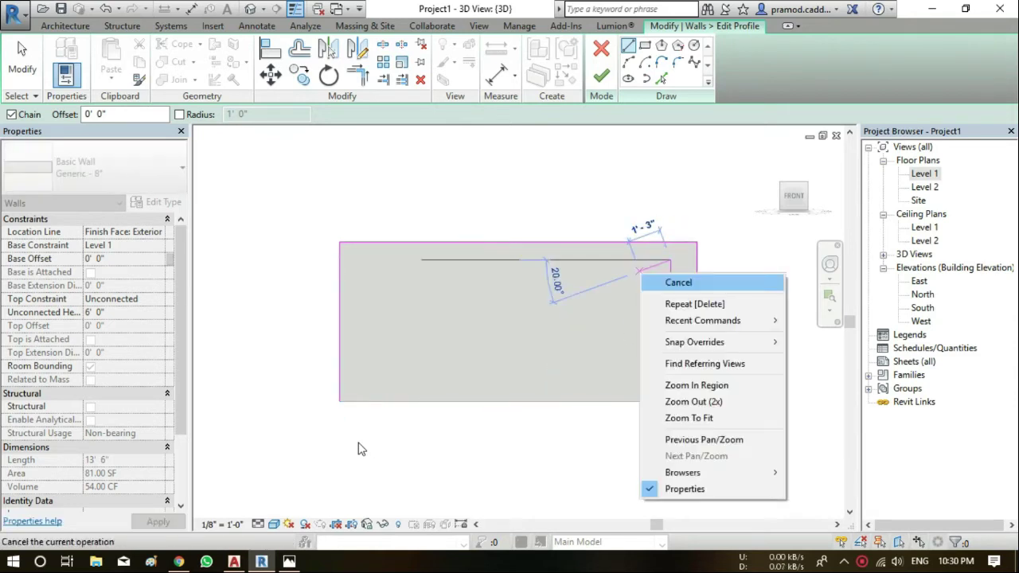
pyautogui.click(613, 282)
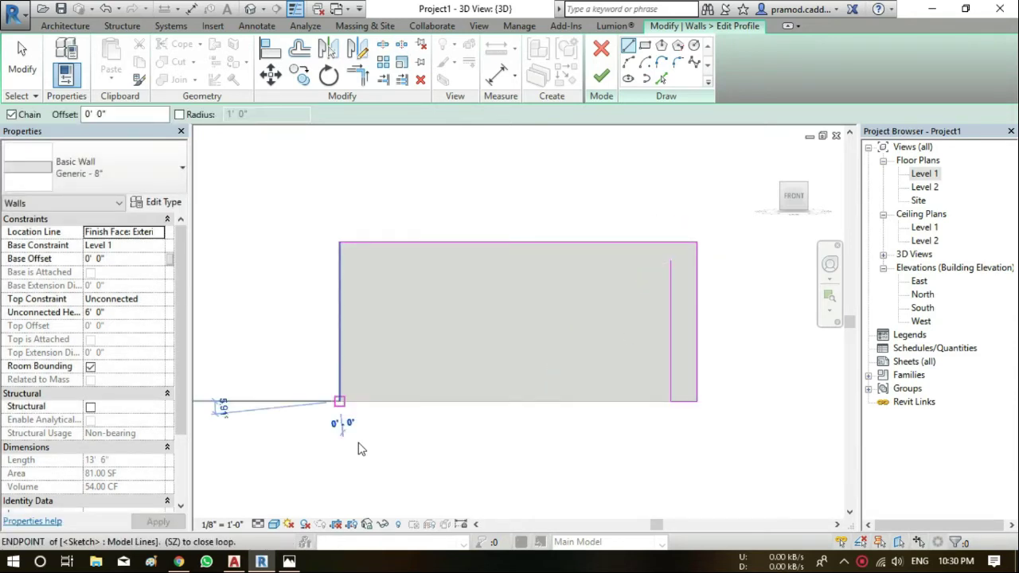
# Sketch a vertical profile line 1' in from the wall's left end
pyautogui.click(340, 402)
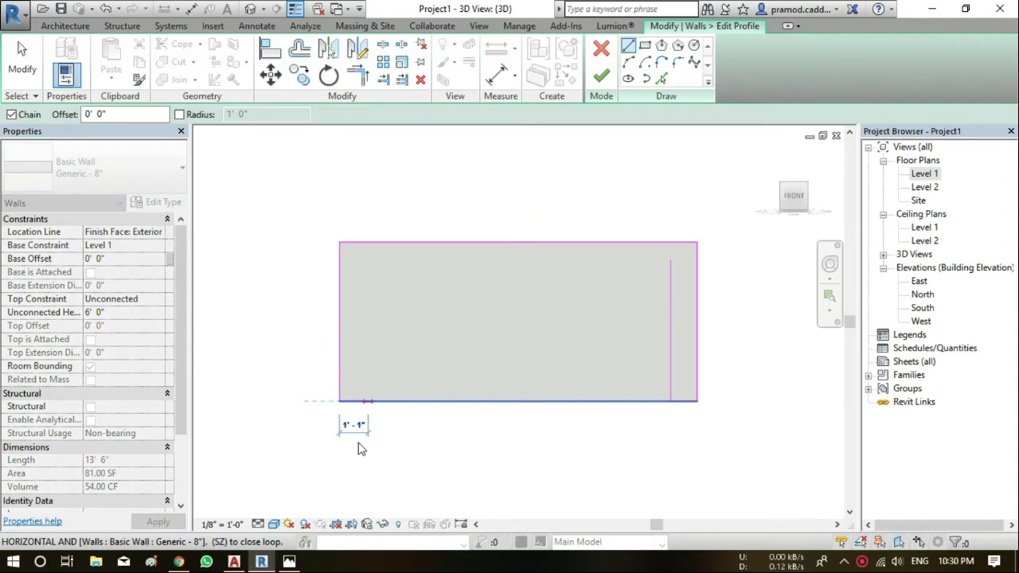
pyautogui.click(358, 448)
pyautogui.click(366, 260)
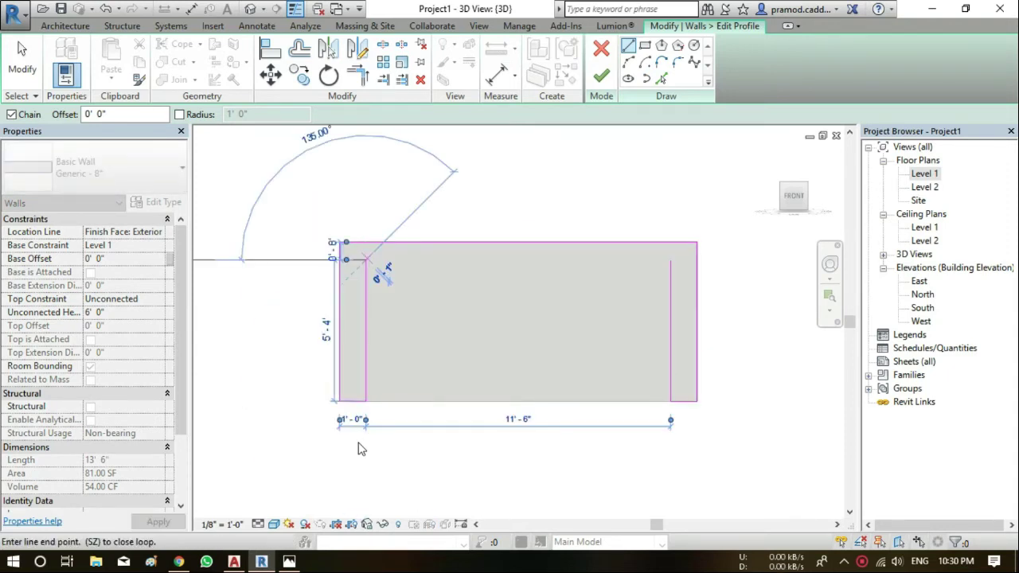
pyautogui.rightClick(404, 267)
pyautogui.click(442, 279)
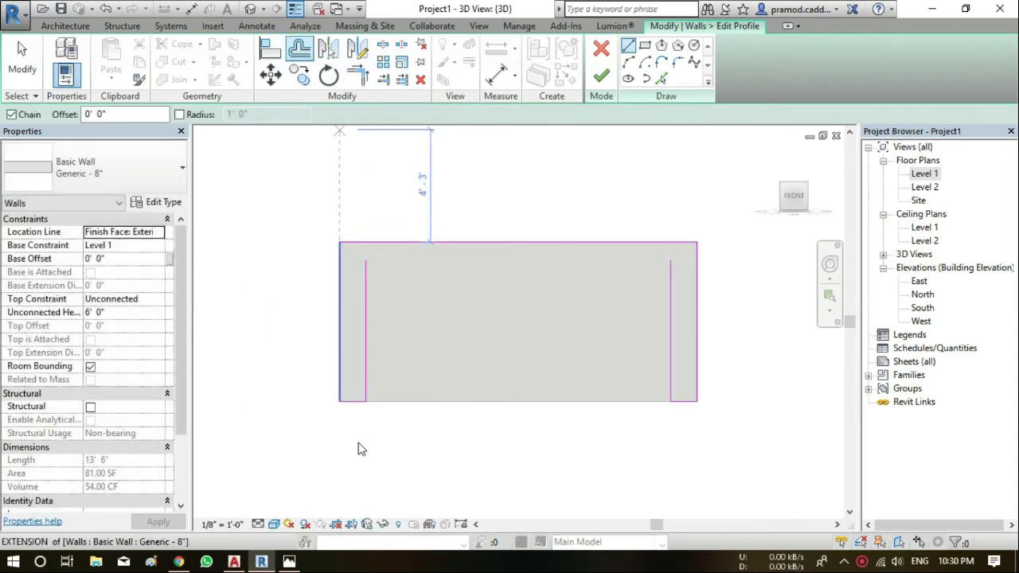
# Offset the top profile edge 1' down and trim it into corners with the inner sides
pyautogui.press('o')
pyautogui.press('f')
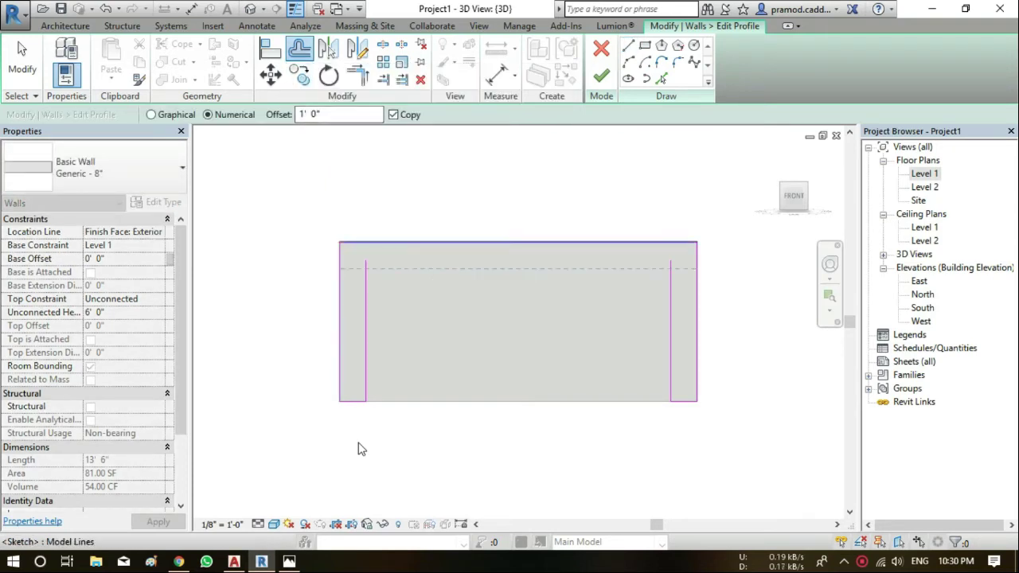
pyautogui.click(358, 449)
pyautogui.press('t')
pyautogui.press('r')
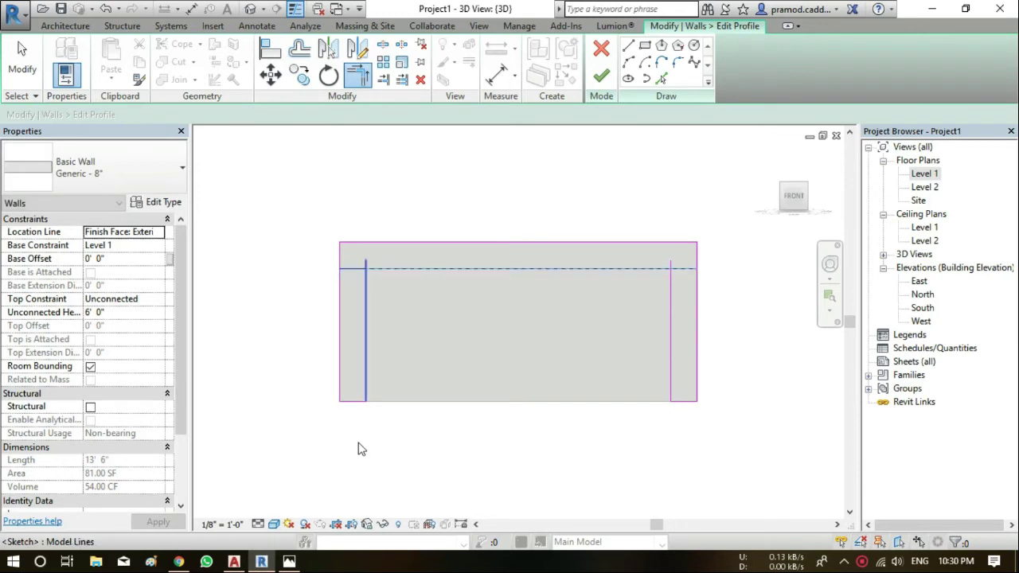
pyautogui.click(557, 269)
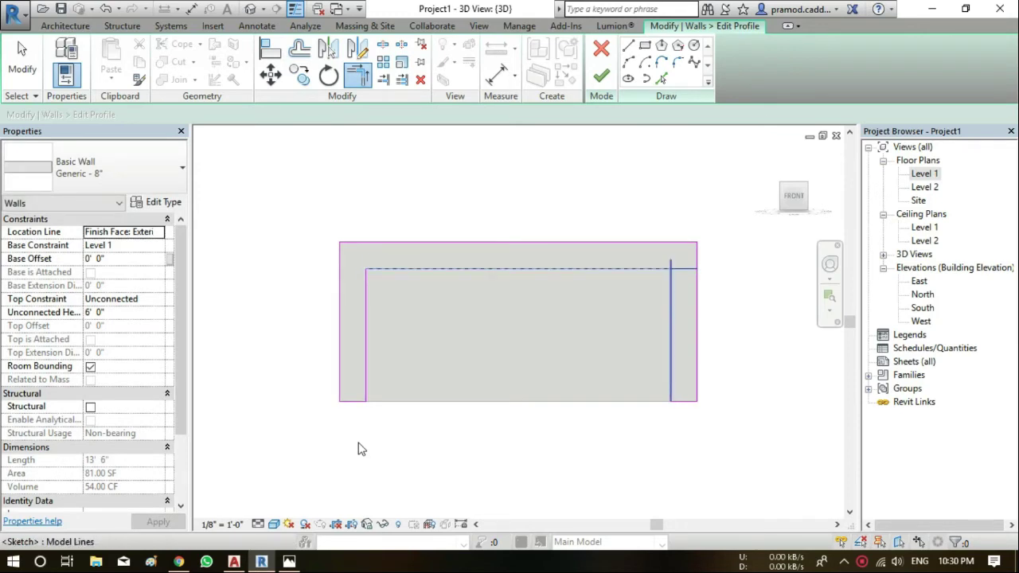
pyautogui.click(672, 351)
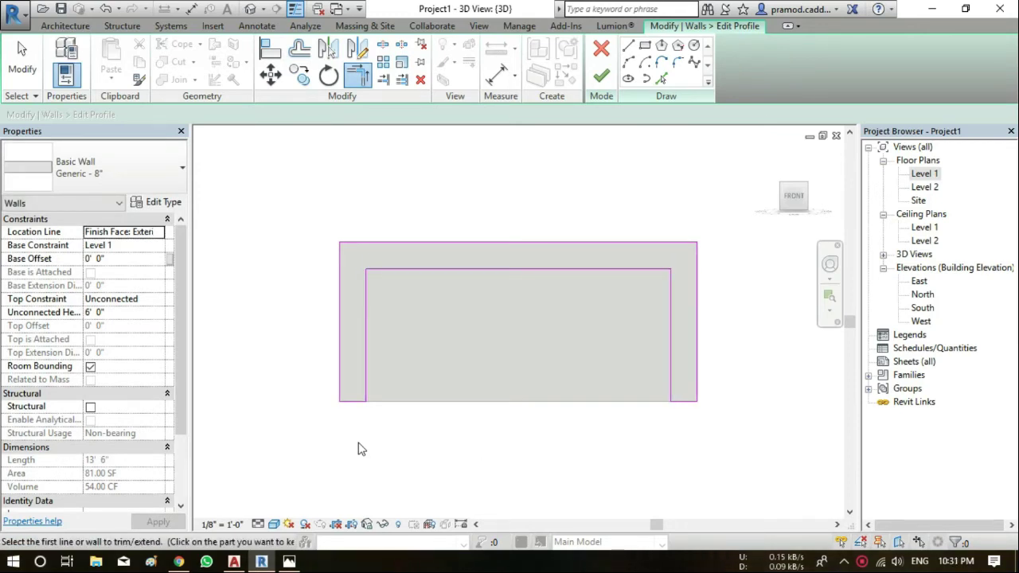
pyautogui.press('Escape')
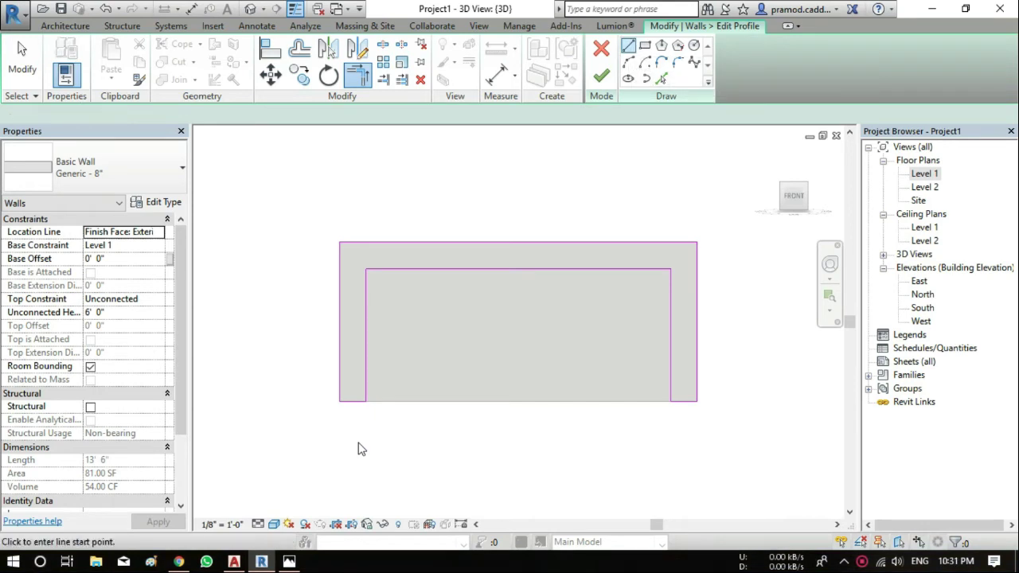
pyautogui.hotkey('alt', 'Tab')
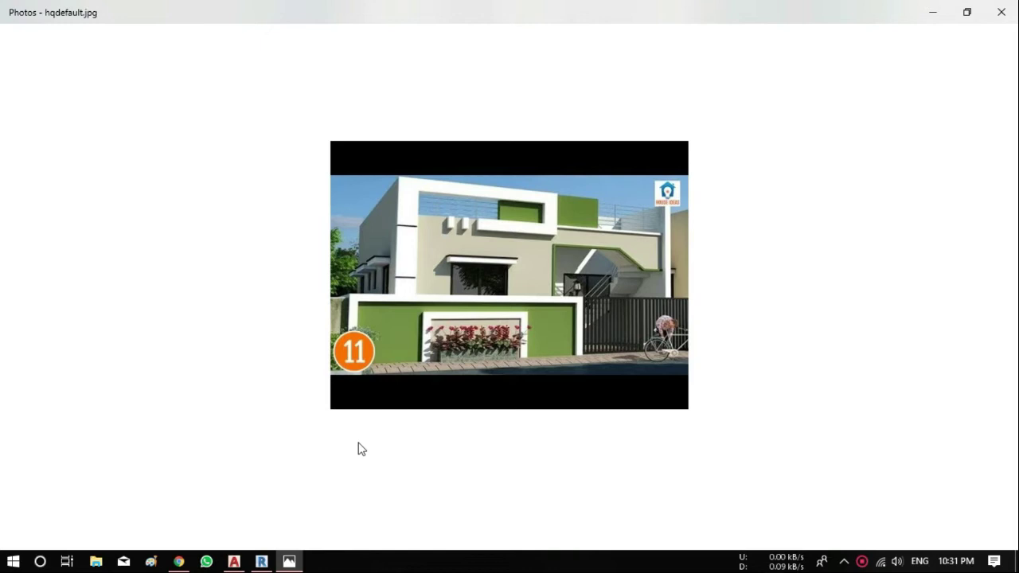
# Return from the hqdefault.jpg reference photo to the Revit profile sketch
pyautogui.hotkey('alt', 'Tab')
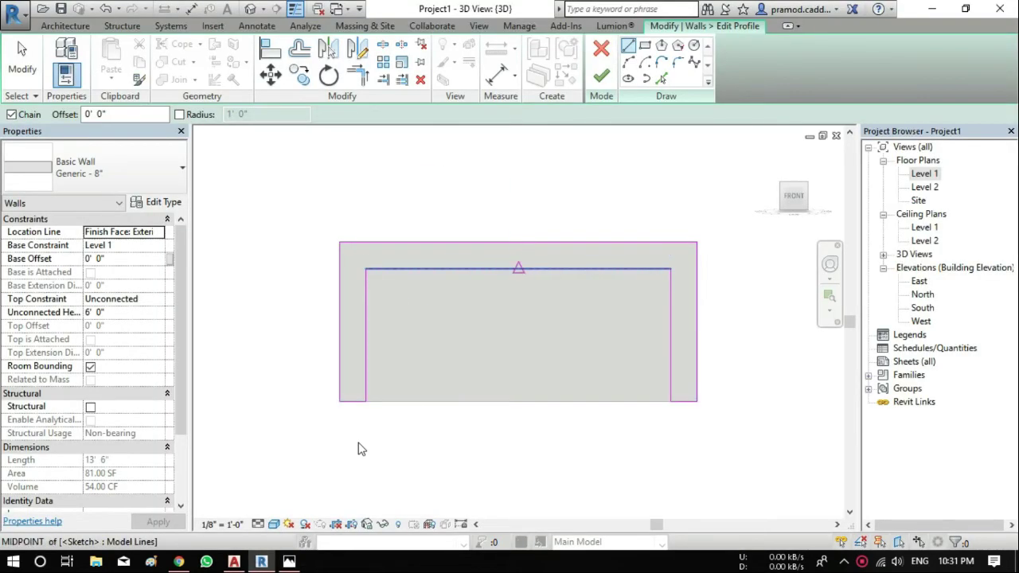
# Draw a vertical centre line from the inner top midpoint down to the bottom edge
pyautogui.click(518, 267)
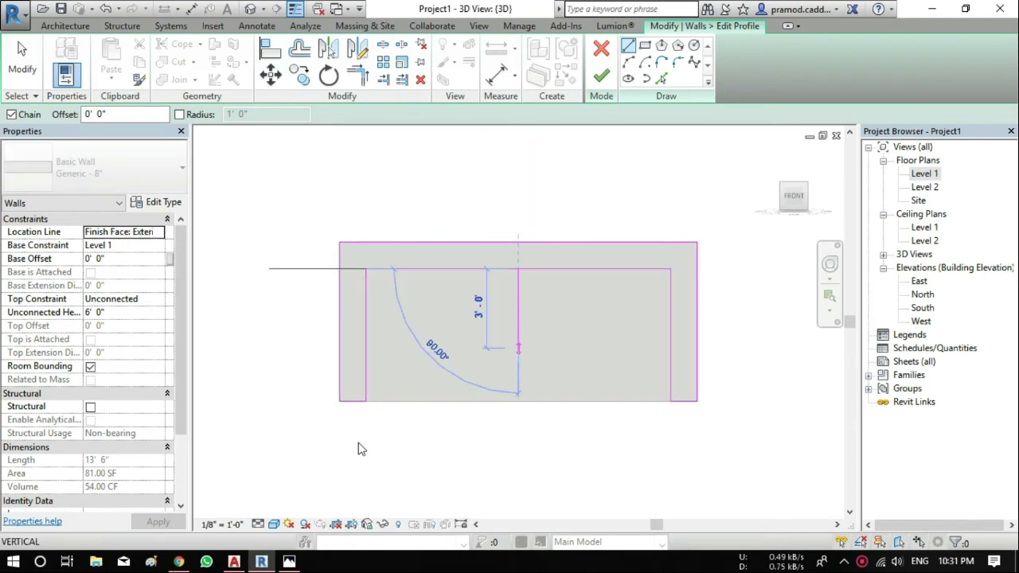
pyautogui.click(519, 401)
pyautogui.rightClick(530, 422)
pyautogui.click(562, 328)
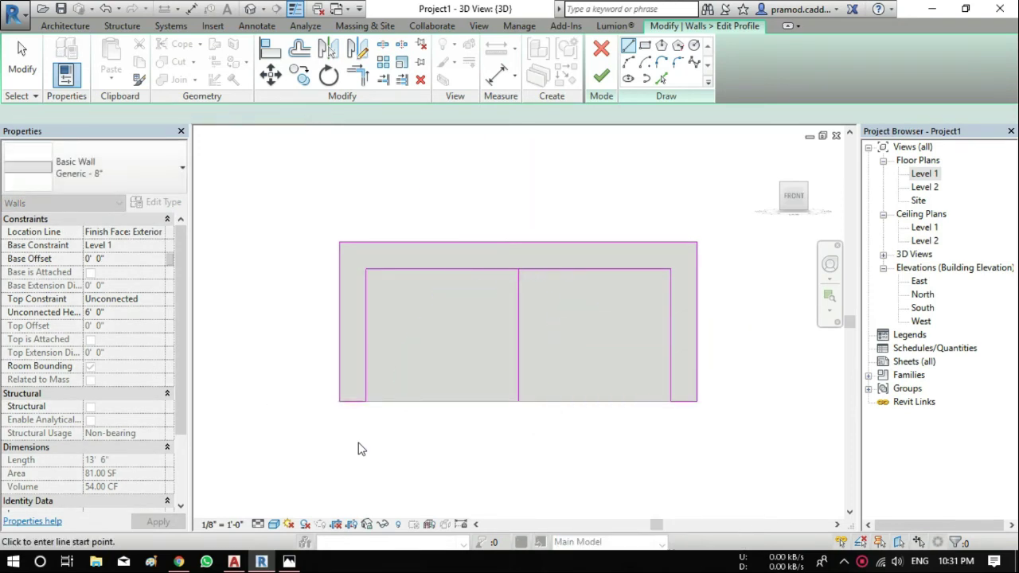
pyautogui.rightClick(571, 322)
pyautogui.click(573, 331)
# Offset the centre line 4' to either side
pyautogui.press('o')
pyautogui.press('f')
pyautogui.write('4')
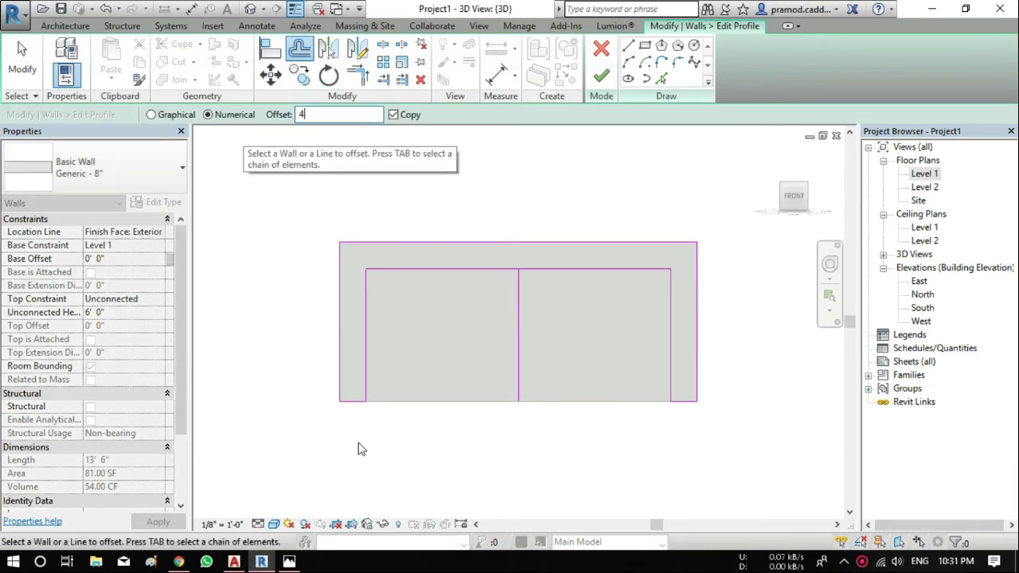
pyautogui.press('Return')
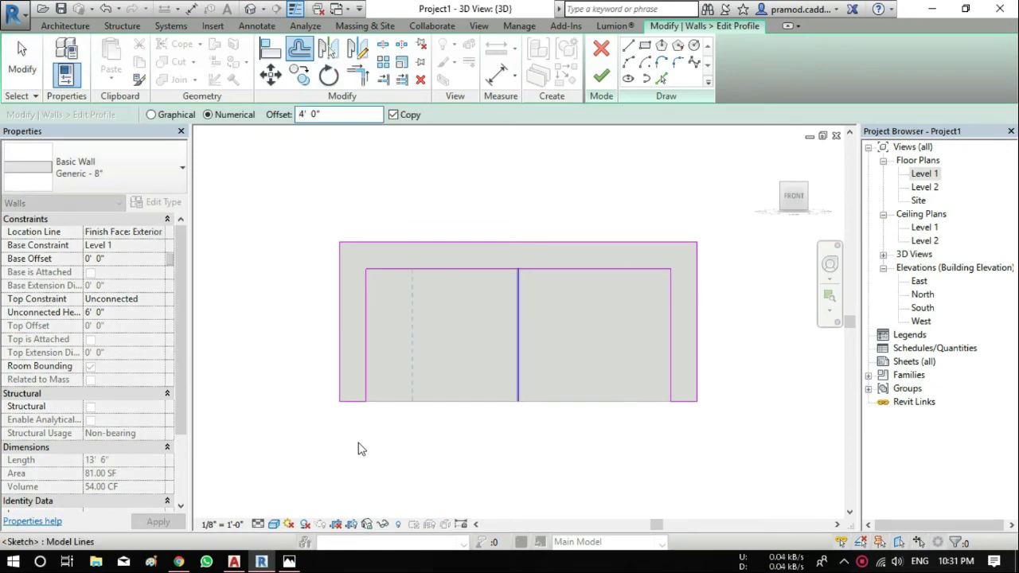
pyautogui.click(358, 450)
pyautogui.write('1')
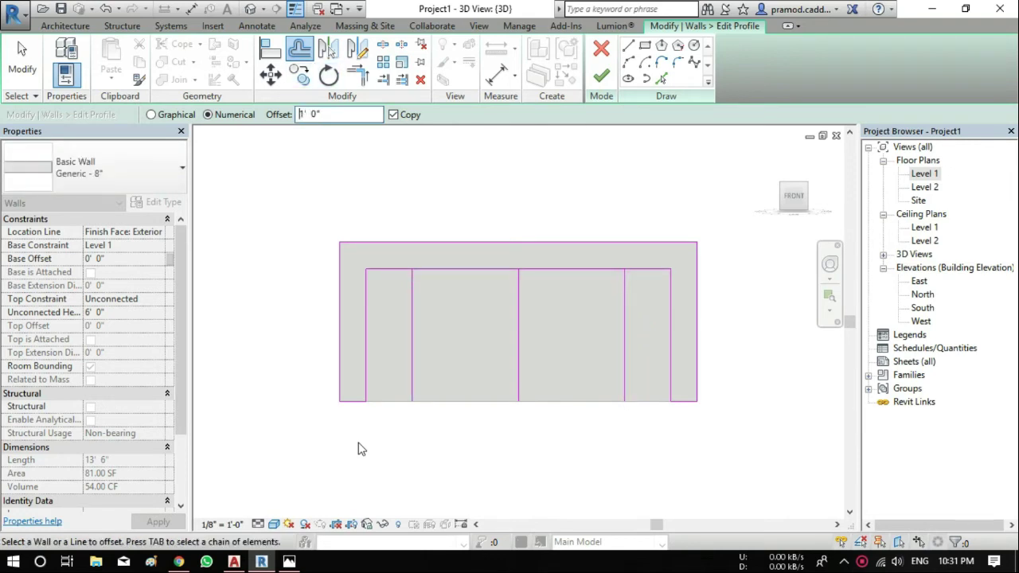
# Offset both new verticals 1' toward the centre and the inner top line 1' down
pyautogui.click(358, 450)
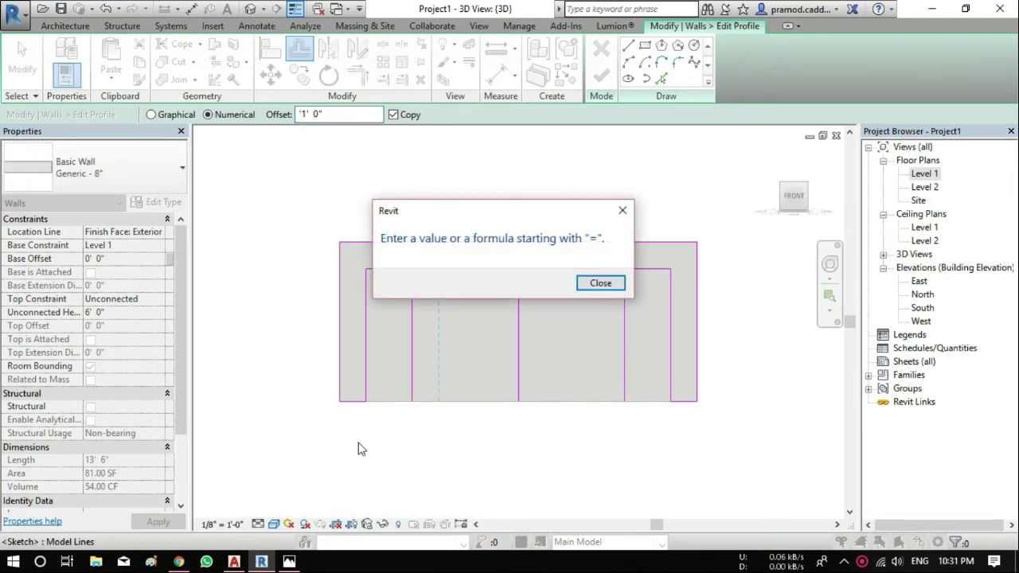
pyautogui.press('Return')
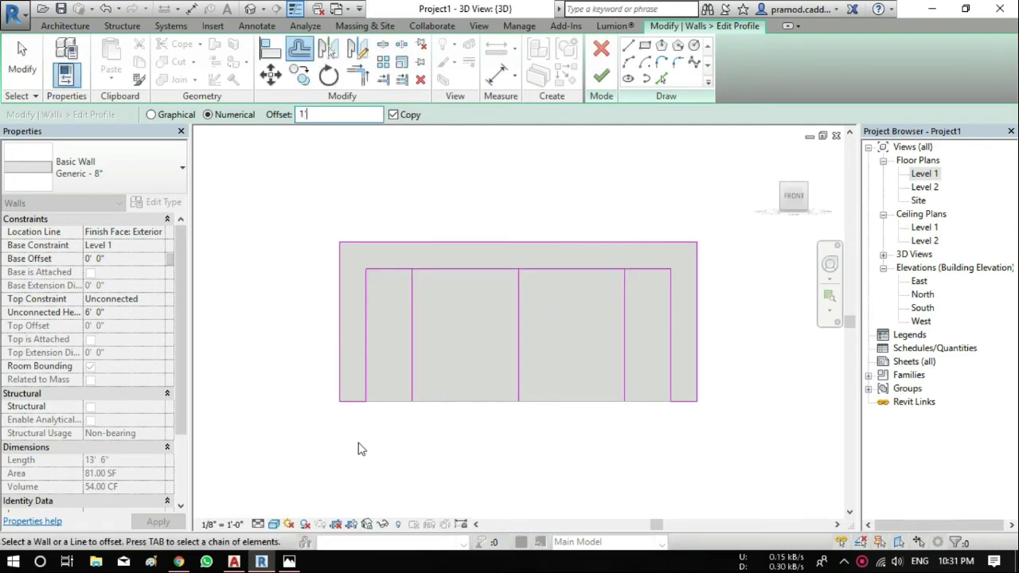
pyautogui.write('\' 0"')
pyautogui.click(414, 335)
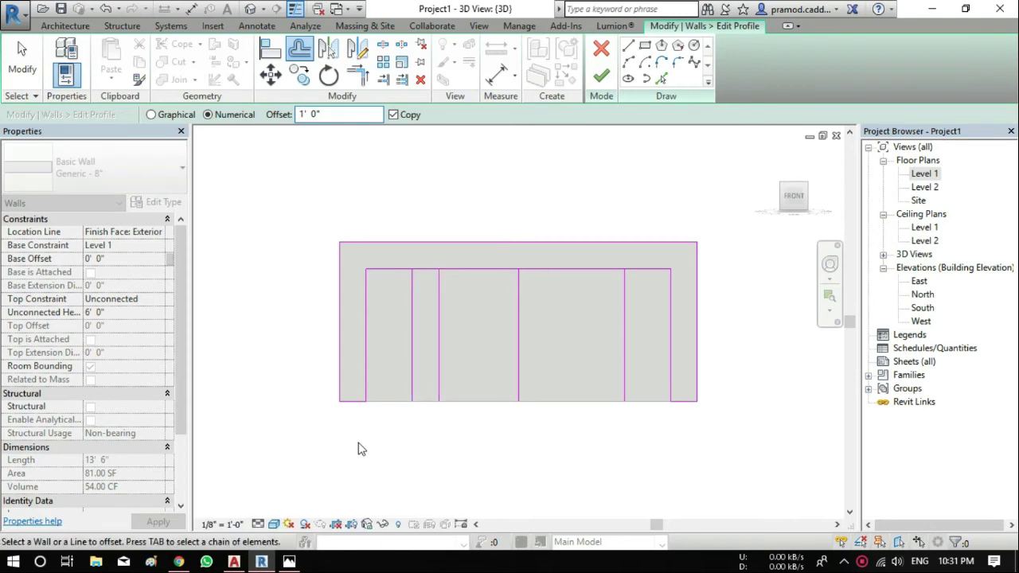
pyautogui.click(617, 335)
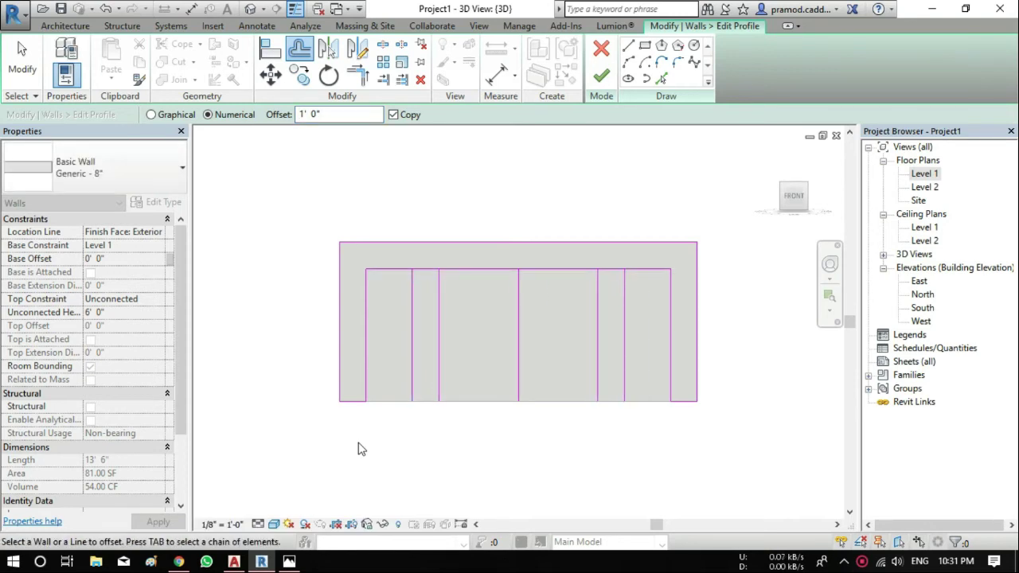
pyautogui.click(541, 275)
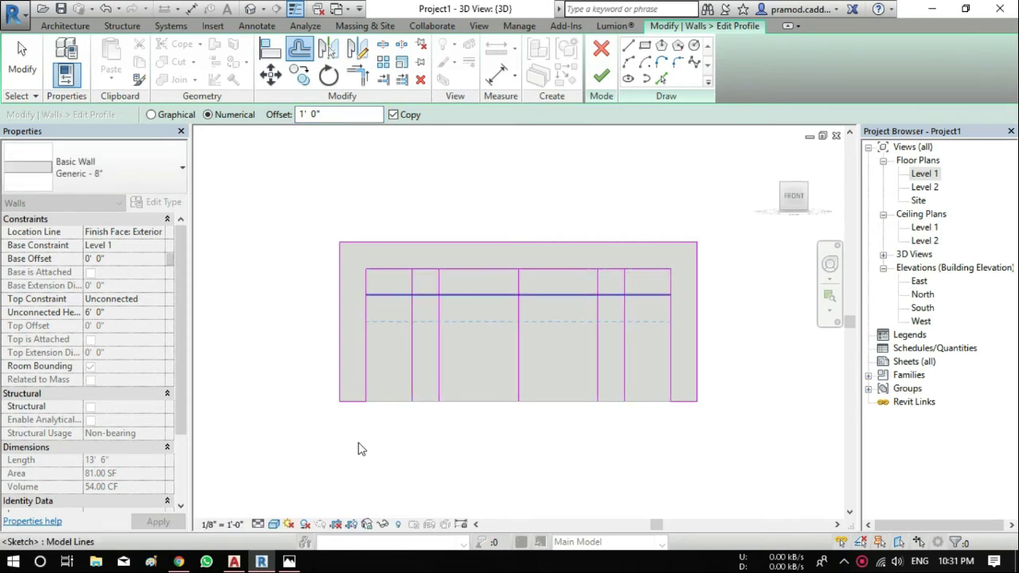
# Finish offsetting lines and zoom the profile sketch to fit the view
pyautogui.rightClick(547, 309)
pyautogui.click(573, 316)
pyautogui.rightClick(559, 294)
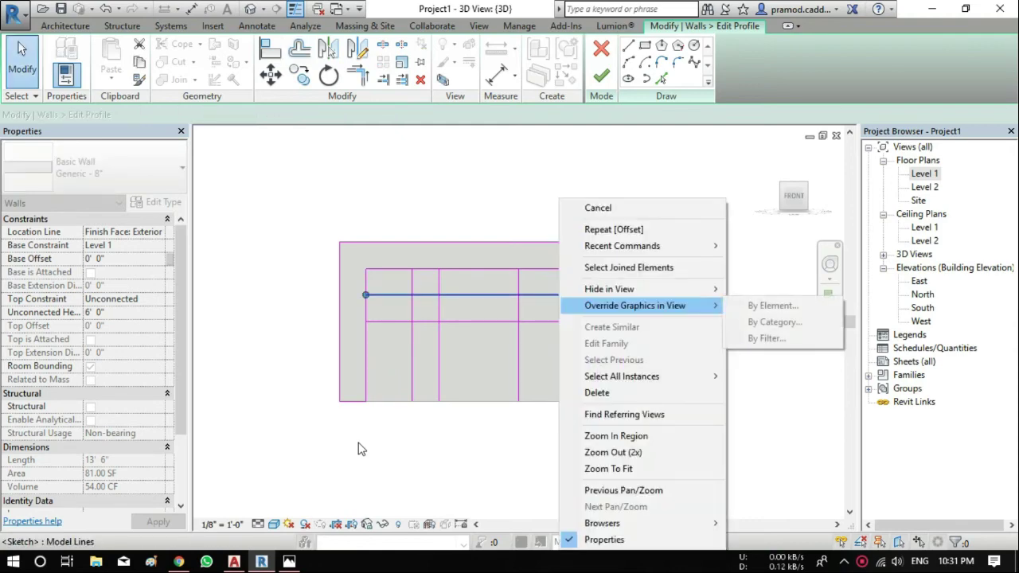
pyautogui.press('Up')
pyautogui.press('Up')
pyautogui.press('Up')
pyautogui.press('Return')
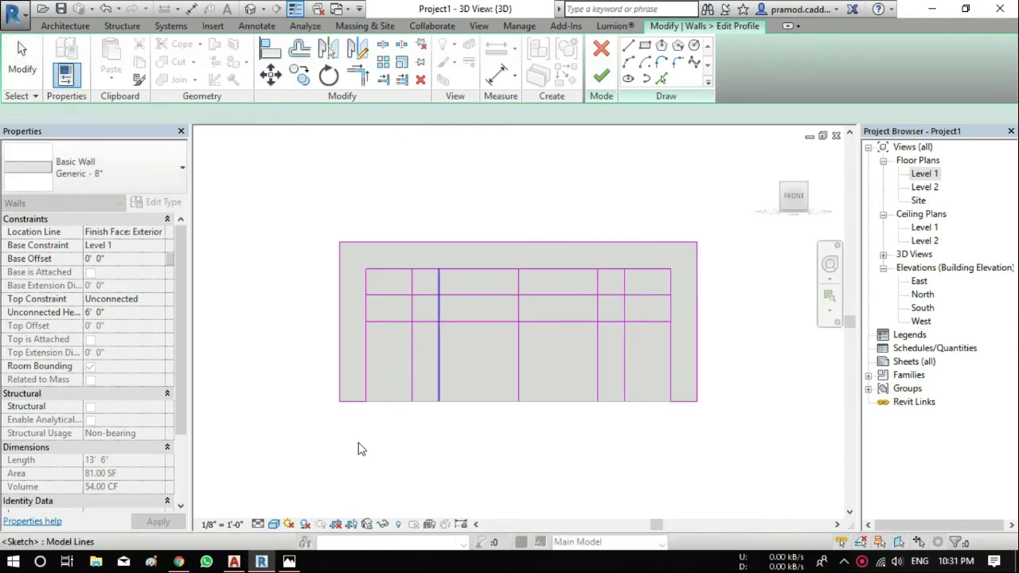
pyautogui.press('z')
pyautogui.press('f')
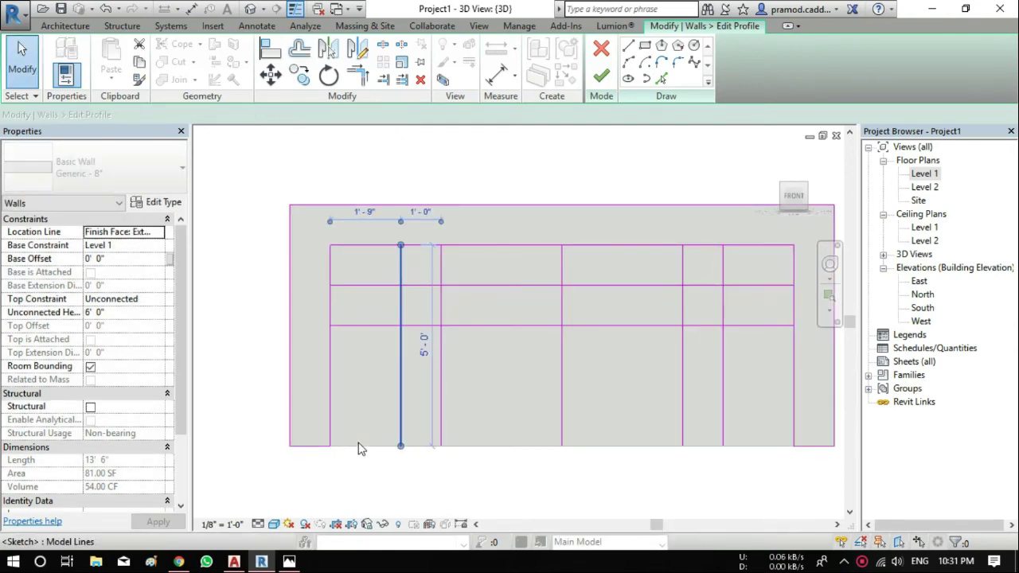
# Shorten the left vertical to 4', trim the second horizontal to it, and select the surplus vertical
pyautogui.moveTo(400, 246); pyautogui.dragTo(400, 286)
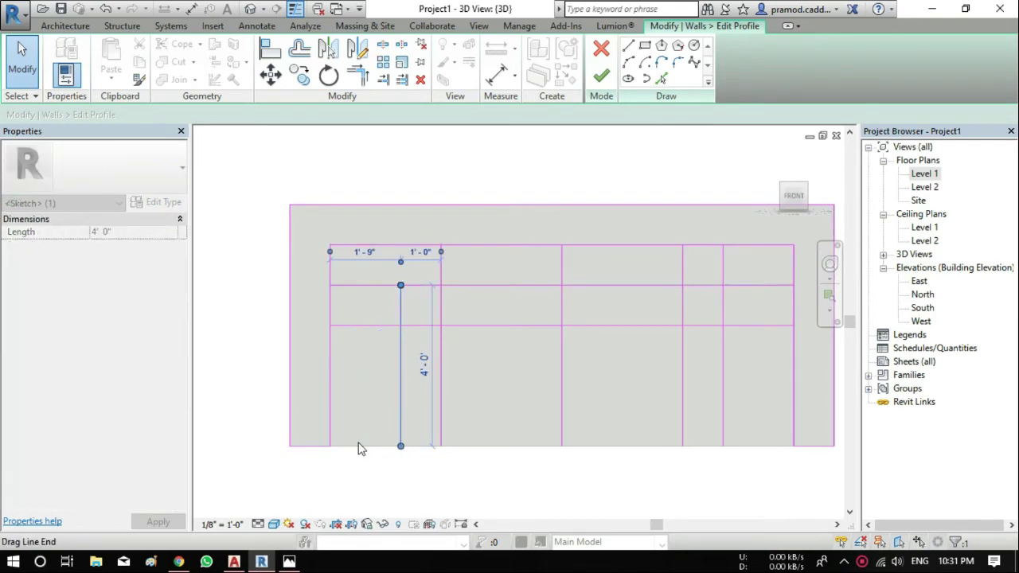
pyautogui.click(358, 448)
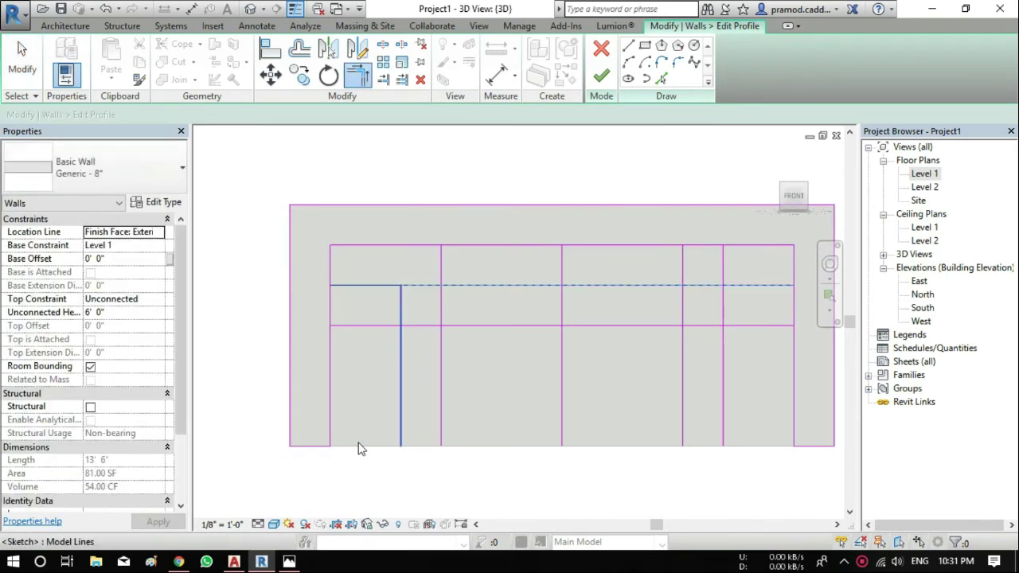
pyautogui.press('t')
pyautogui.press('r')
pyautogui.rightClick(409, 334)
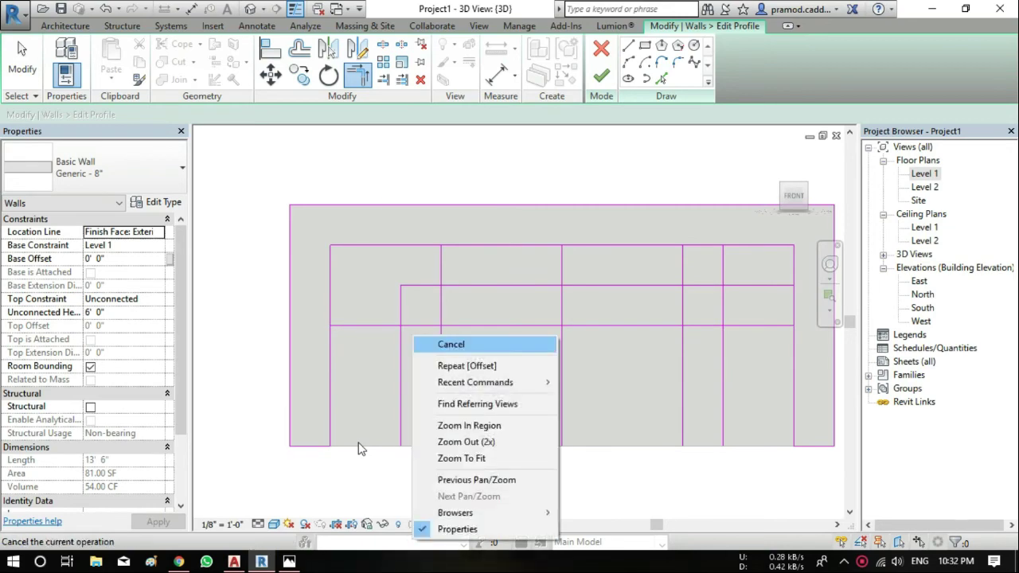
pyautogui.click(430, 344)
pyautogui.click(358, 449)
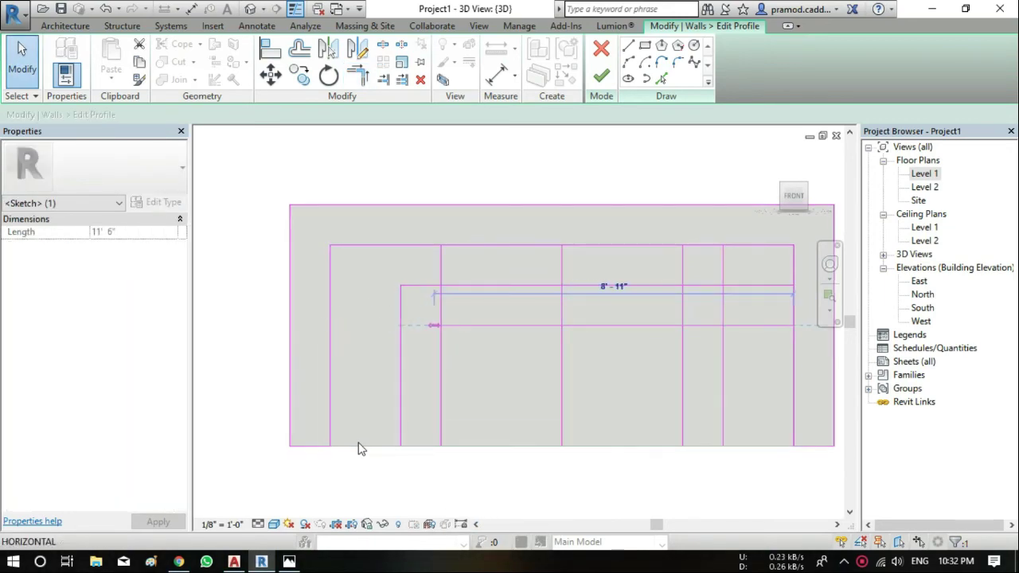
pyautogui.click(441, 359)
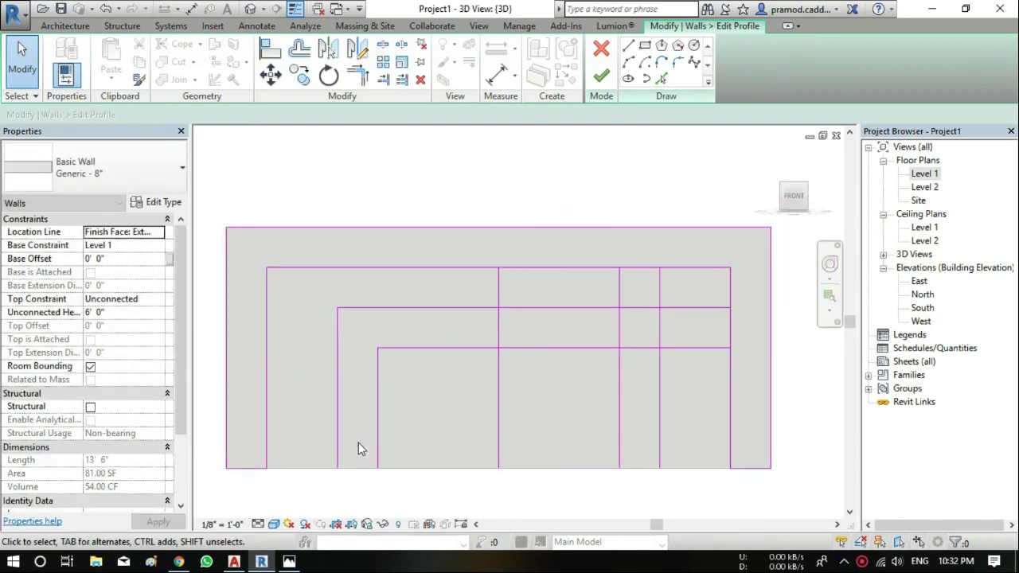
# Delete the surplus vertical line and corner the lowest inner top line
pyautogui.press('Delete')
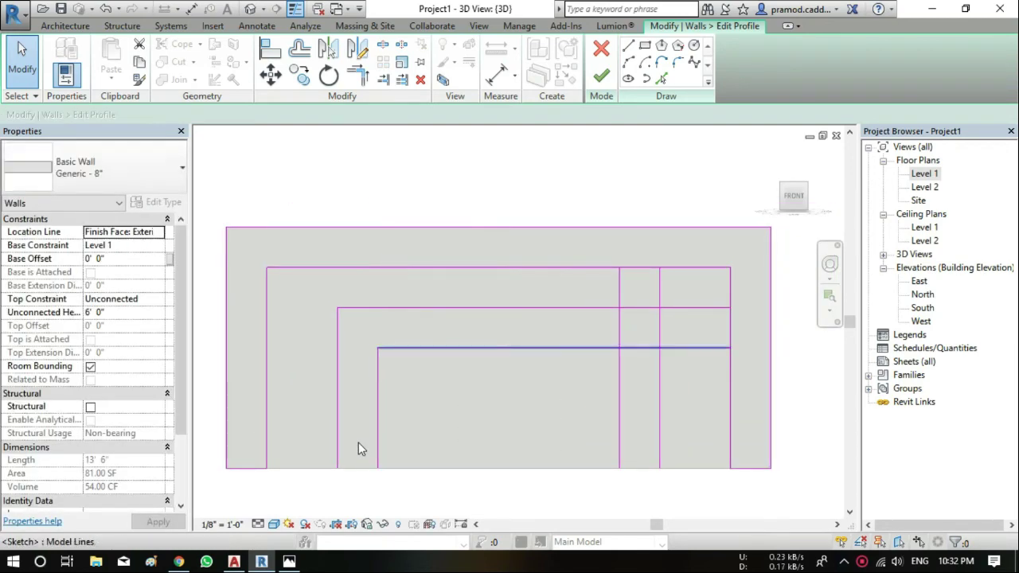
pyautogui.press('t')
pyautogui.press('r')
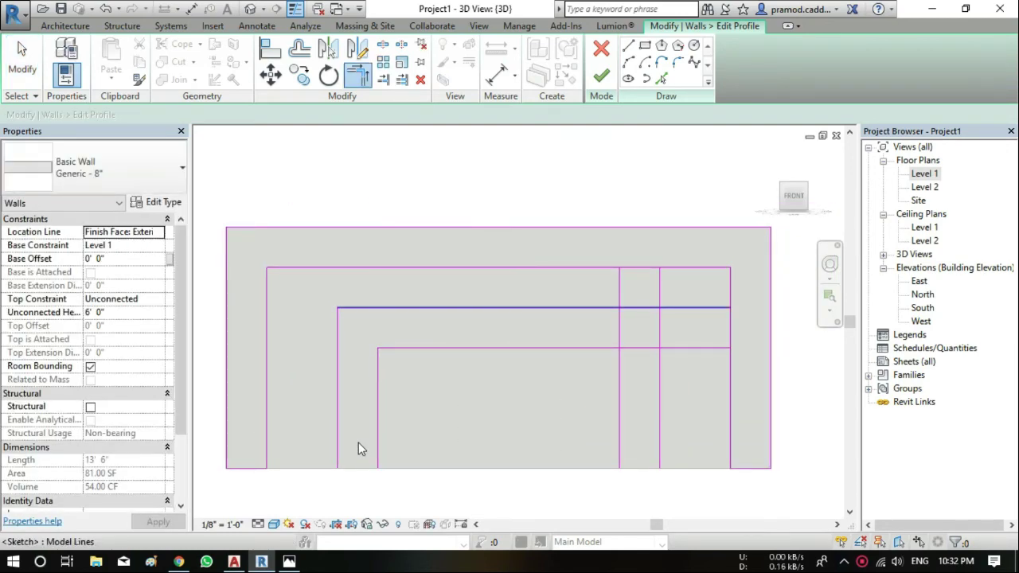
pyautogui.click(637, 348)
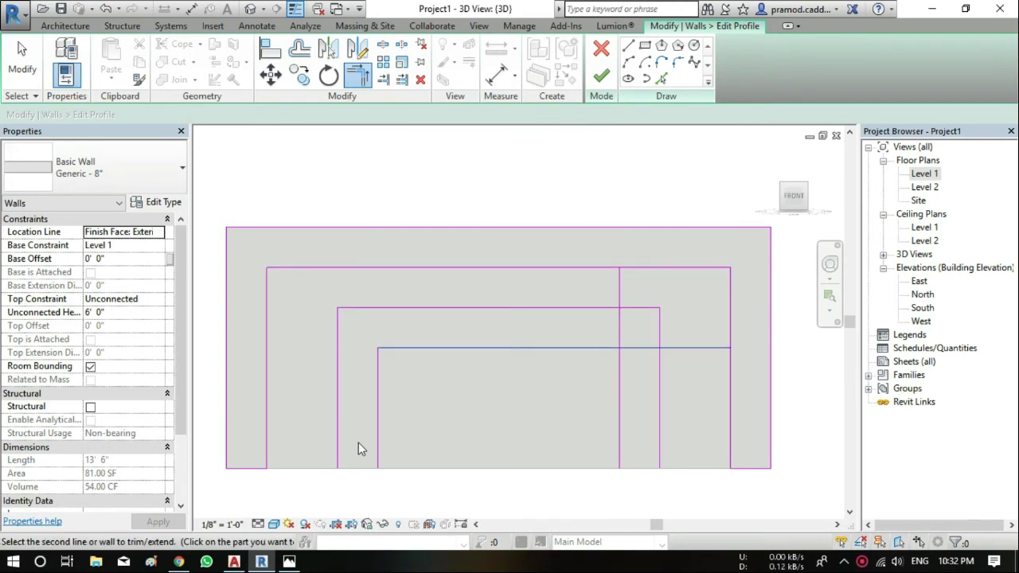
pyautogui.press('Escape')
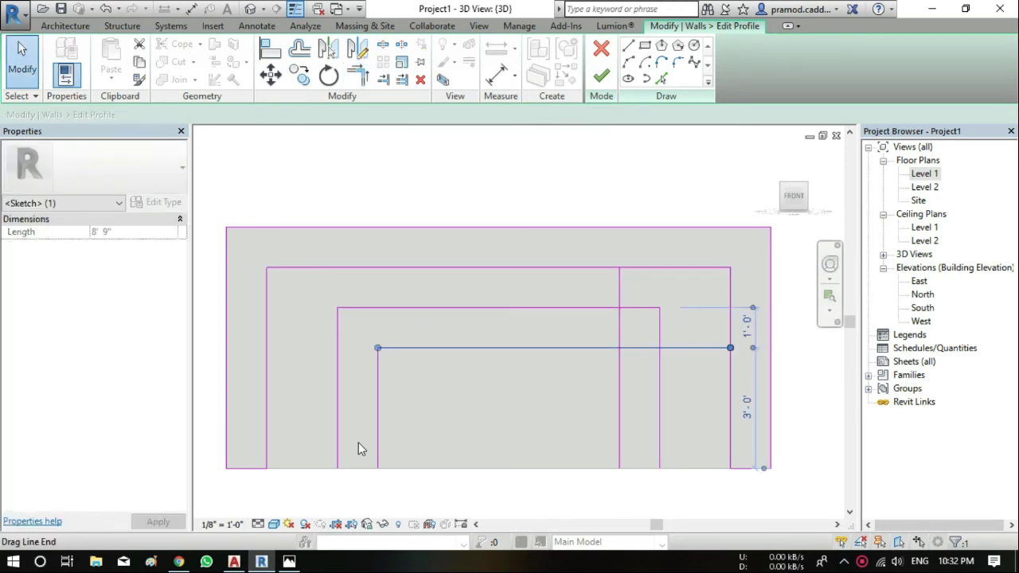
pyautogui.hotkey('ctrl', 'z')
pyautogui.hotkey('ctrl', 'z')
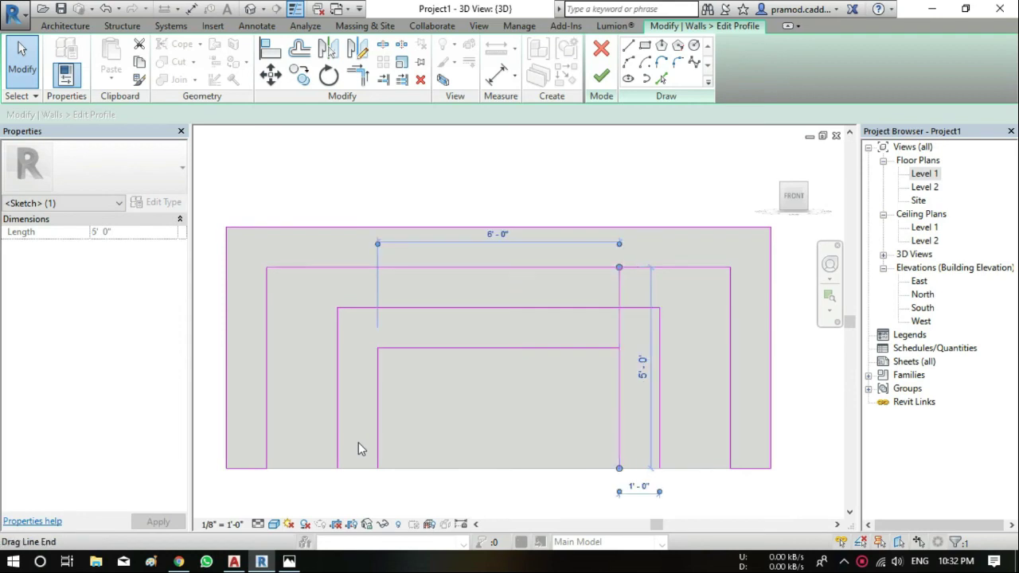
pyautogui.press('Escape')
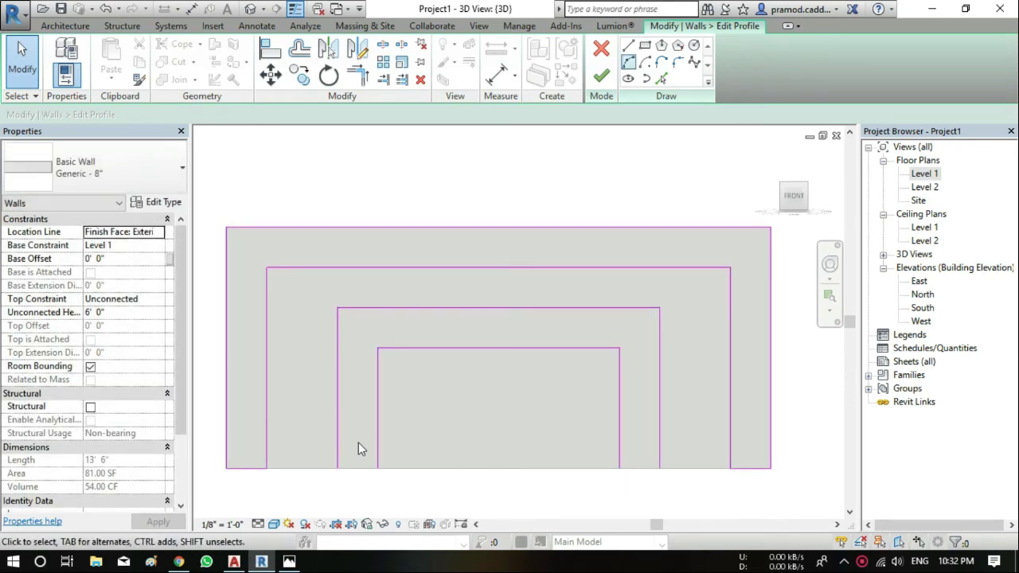
# Start a sketch line from the profile's bottom corner, then cancel it
pyautogui.press('l')
pyautogui.press('i')
pyautogui.click(358, 448)
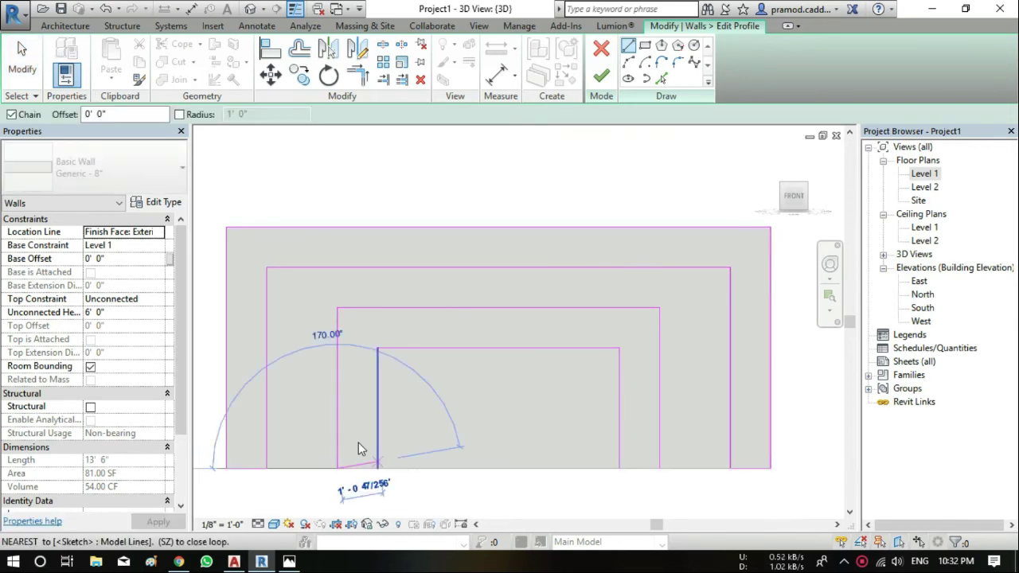
pyautogui.press('Escape')
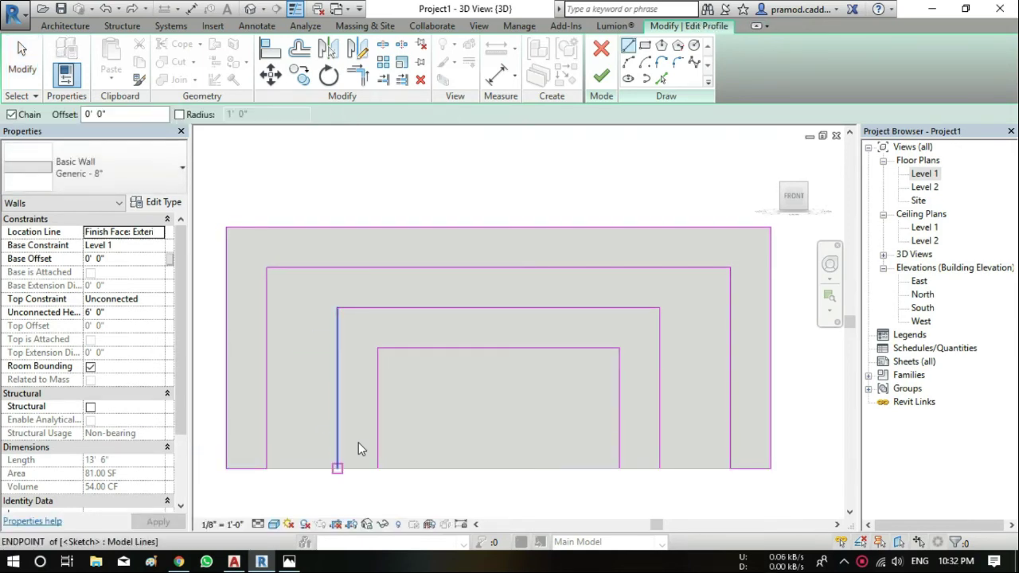
pyautogui.click(358, 448)
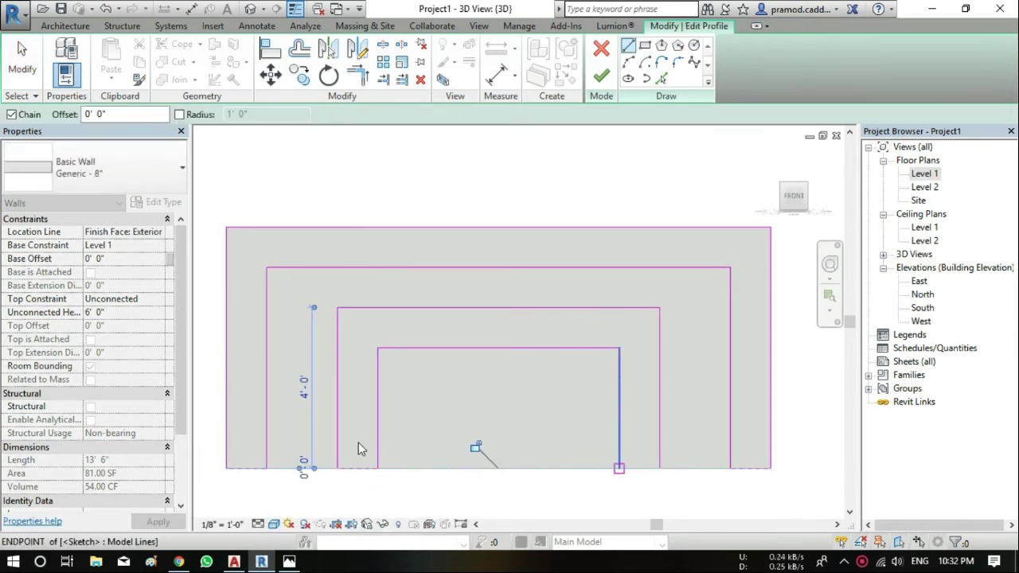
pyautogui.press('Escape')
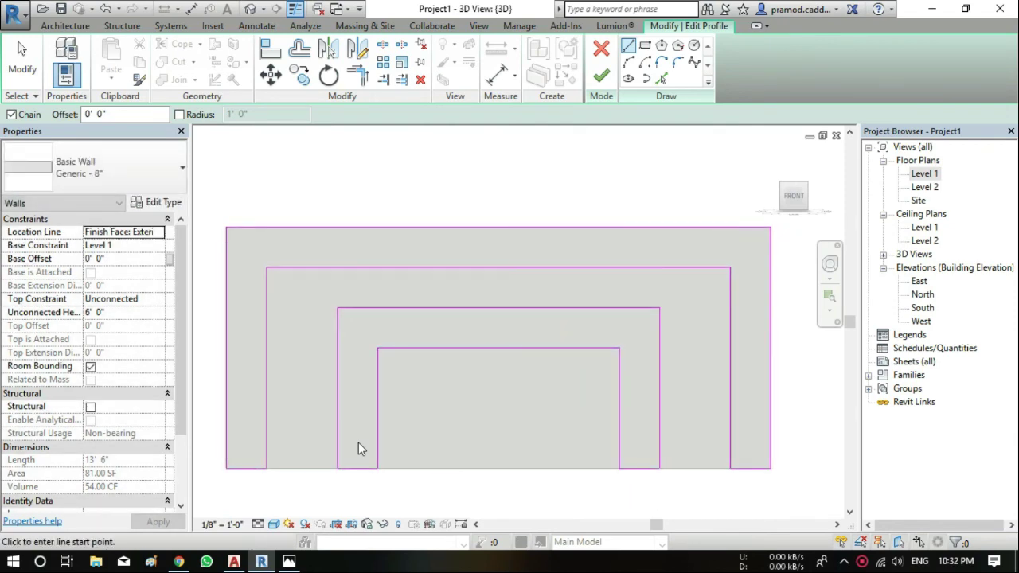
# Apply the edited profile, view the wall isometrically, and switch to the browser references
pyautogui.click(601, 75)
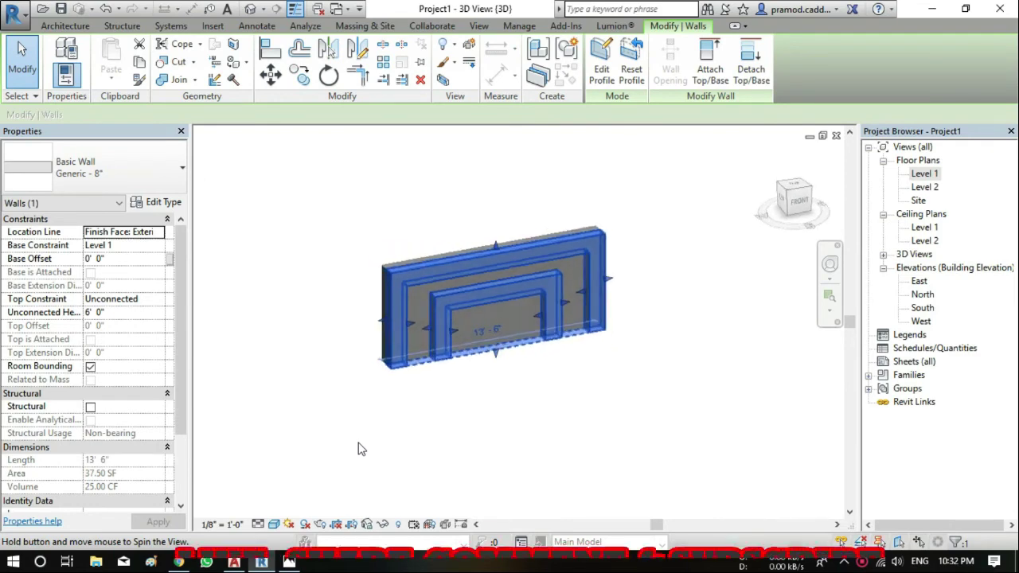
pyautogui.click(358, 450)
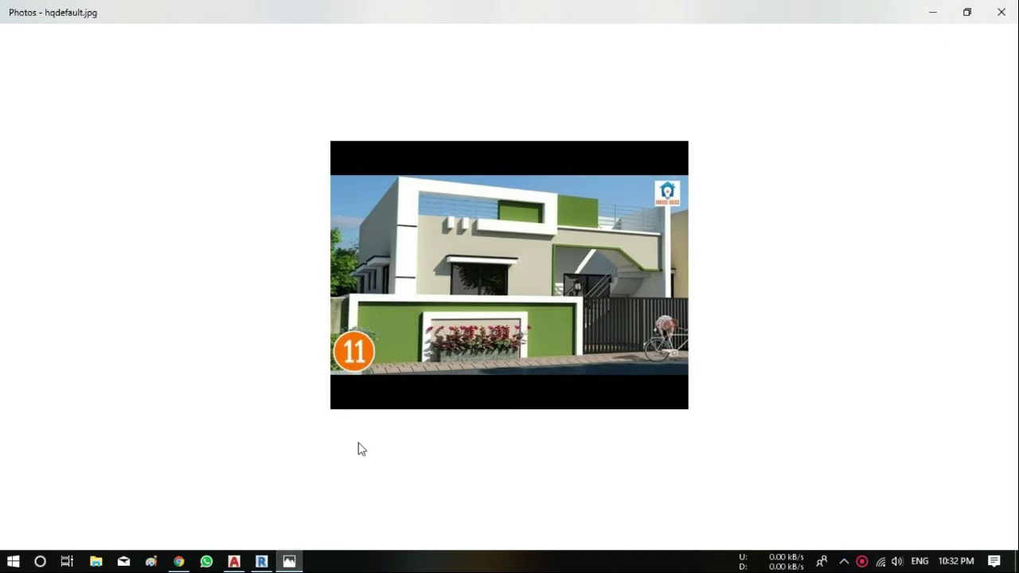
pyautogui.hotkey('alt', 'Tab')
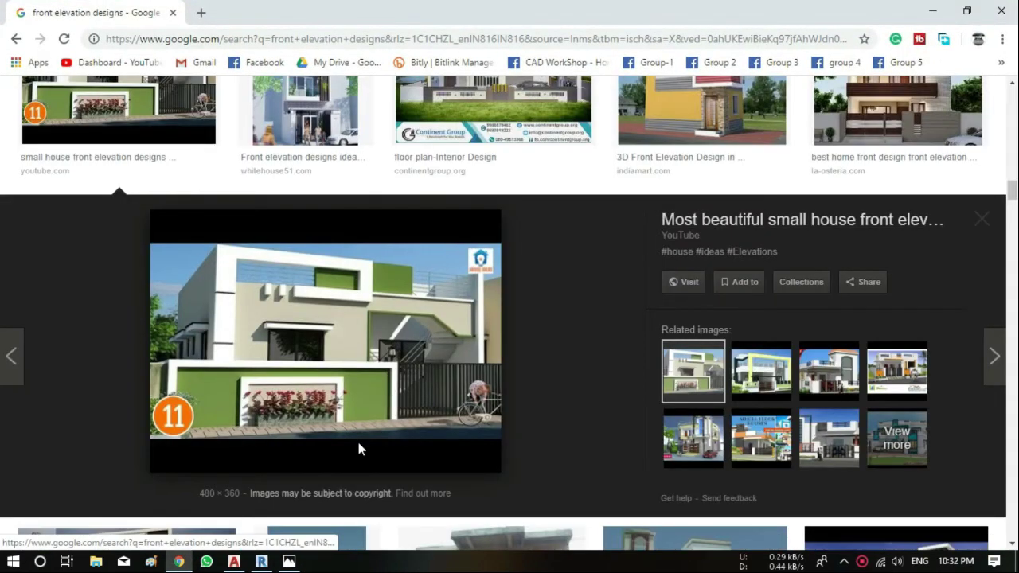
# Preview a duplex elevation and six related front elevation images, then return to Revit
pyautogui.press('Escape')
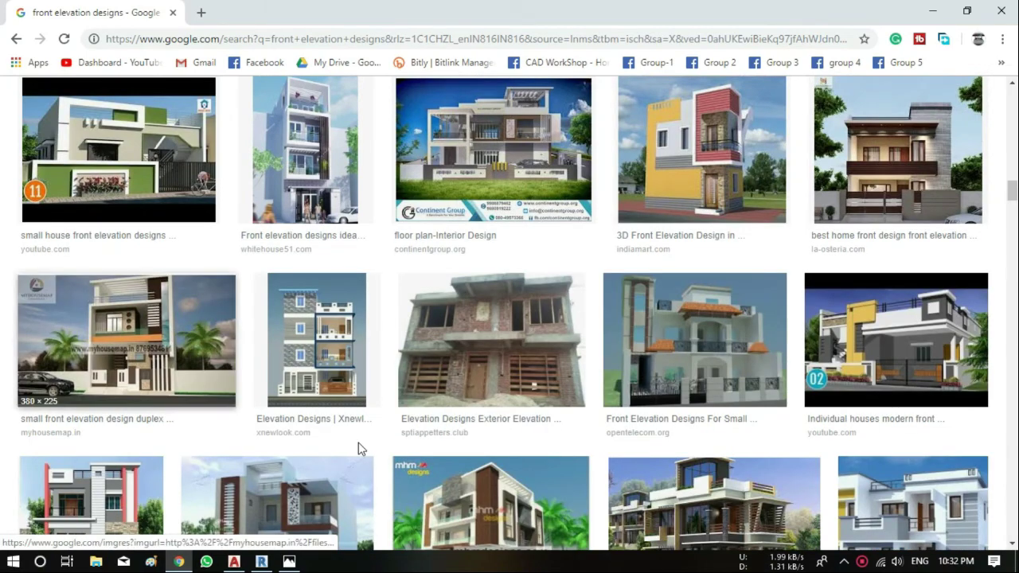
pyautogui.press('Return')
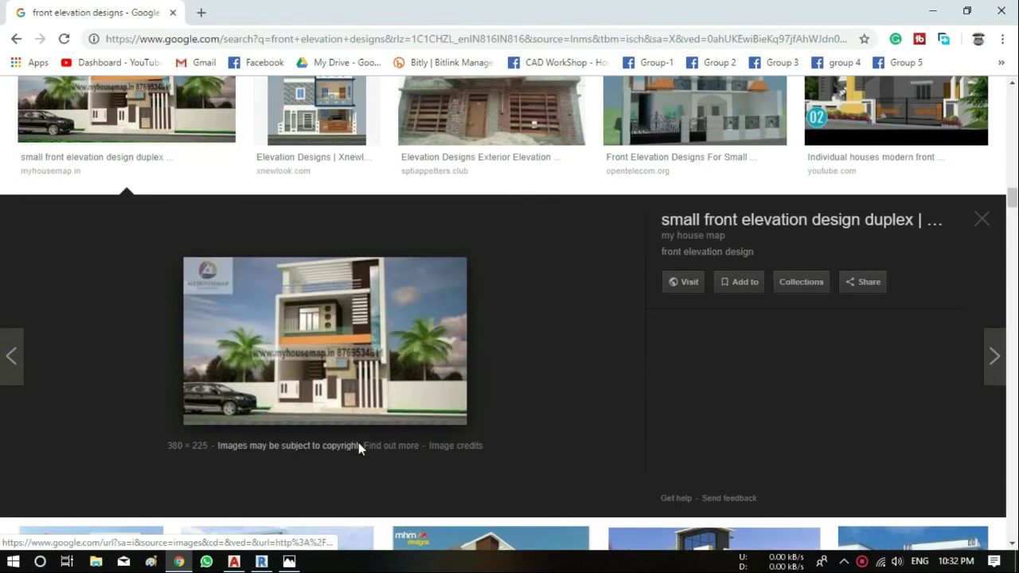
pyautogui.press('Right')
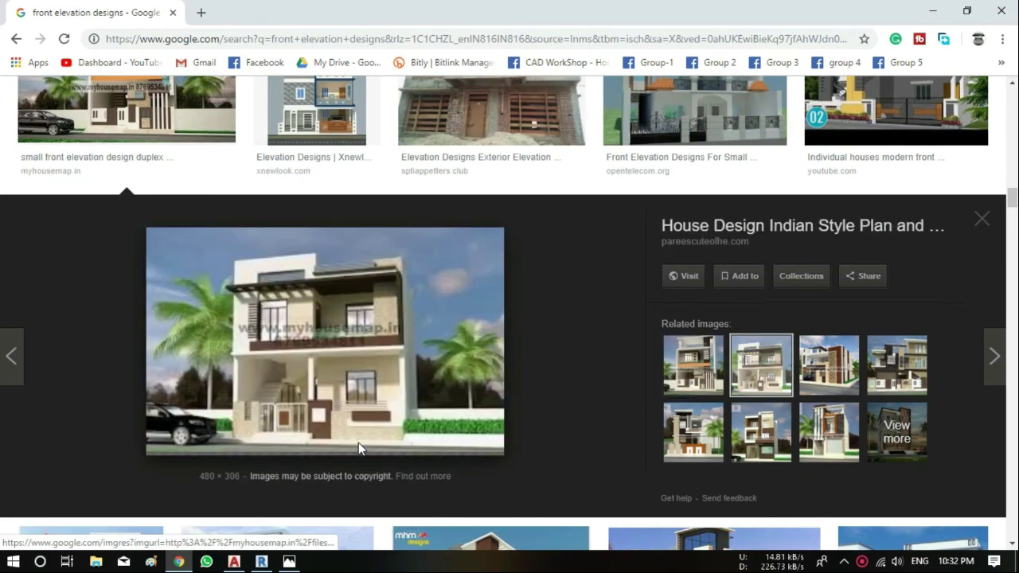
pyautogui.press('Right')
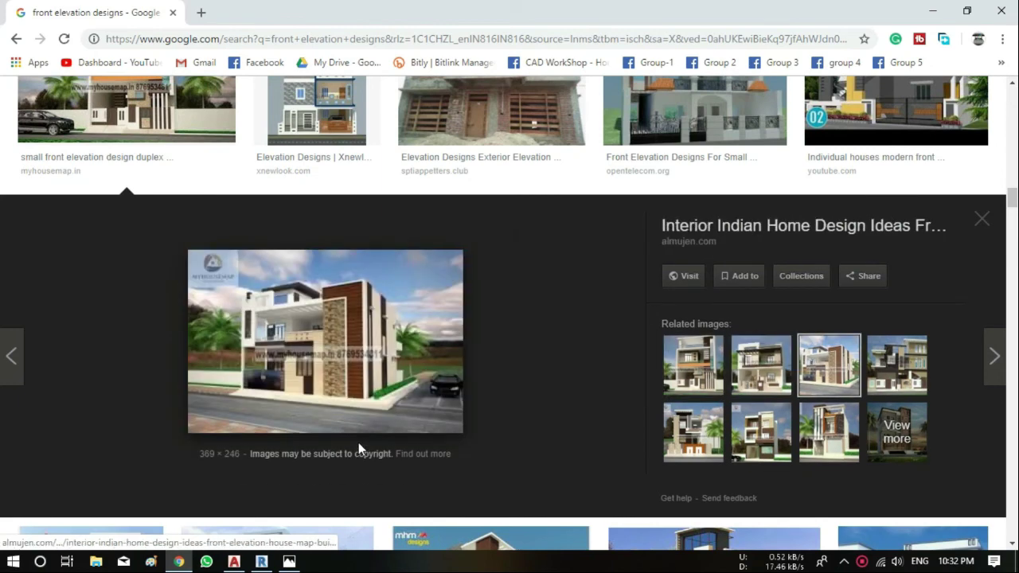
pyautogui.press('Right')
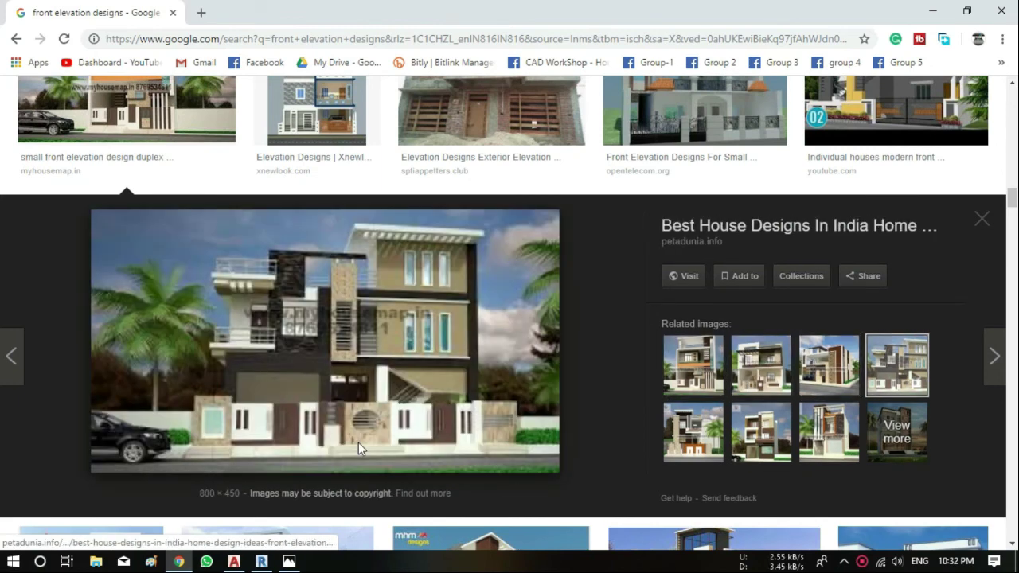
pyautogui.press('Right')
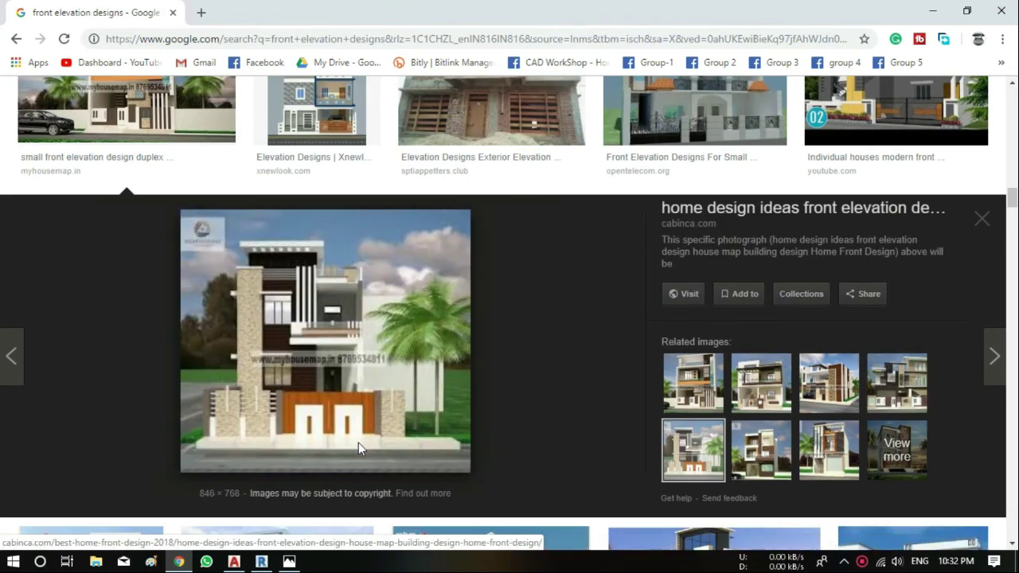
pyautogui.press('Right')
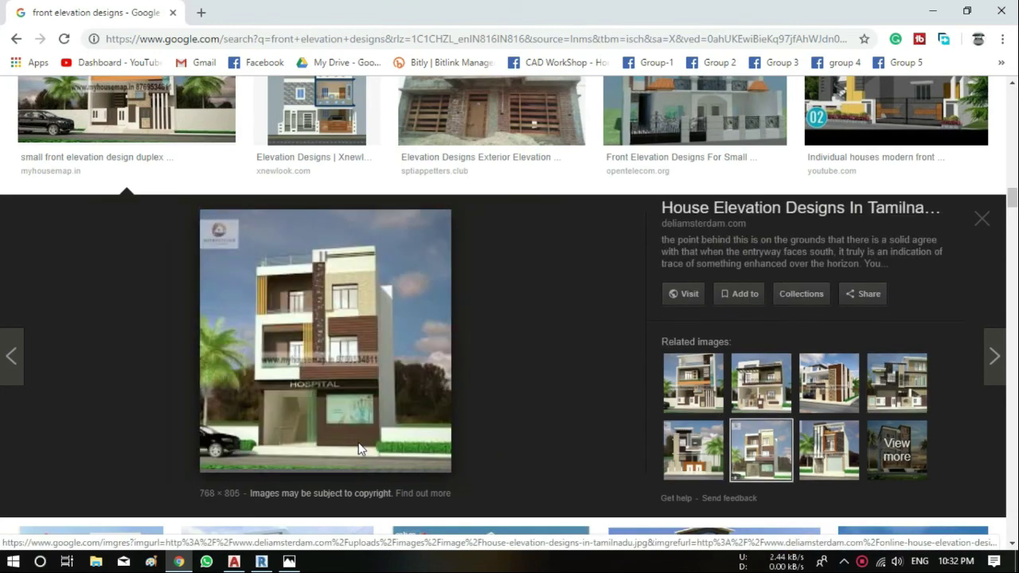
pyautogui.press('Right')
pyautogui.press('Escape')
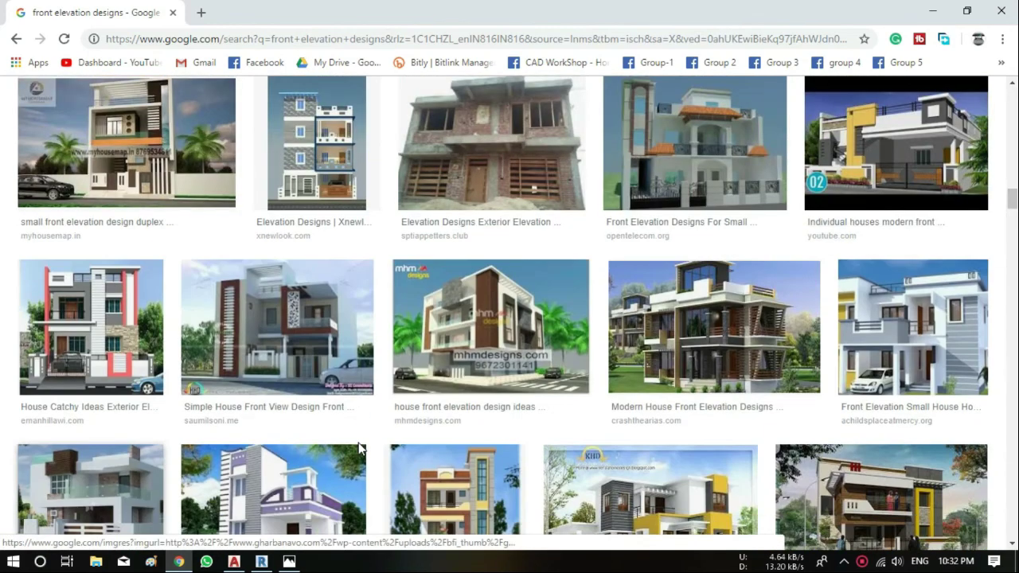
pyautogui.hotkey('alt', 'Tab')
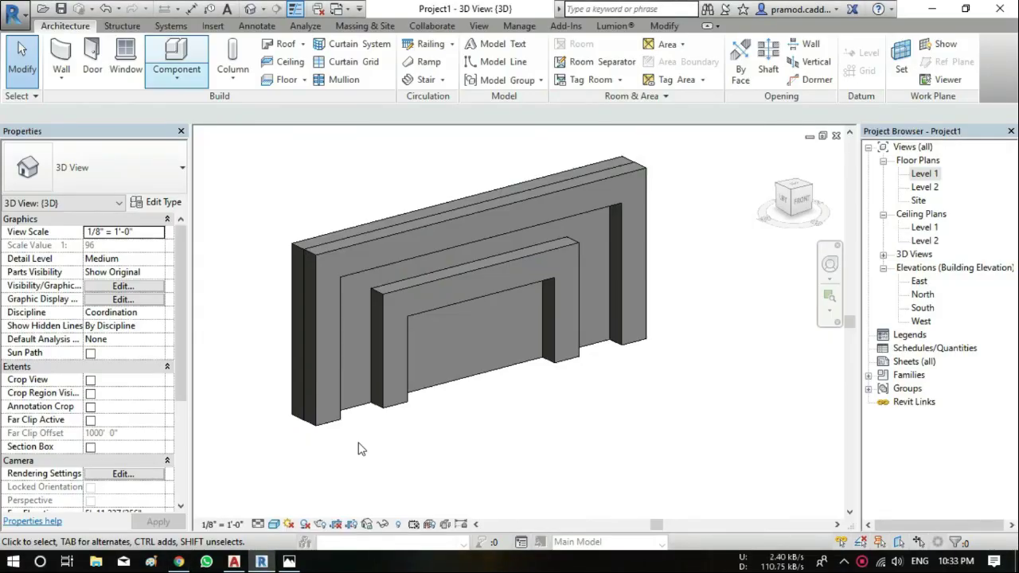
# Create an in-place model in the Casework category named Casework 1
pyautogui.press('Down')
pyautogui.press('Down')
pyautogui.press('Return')
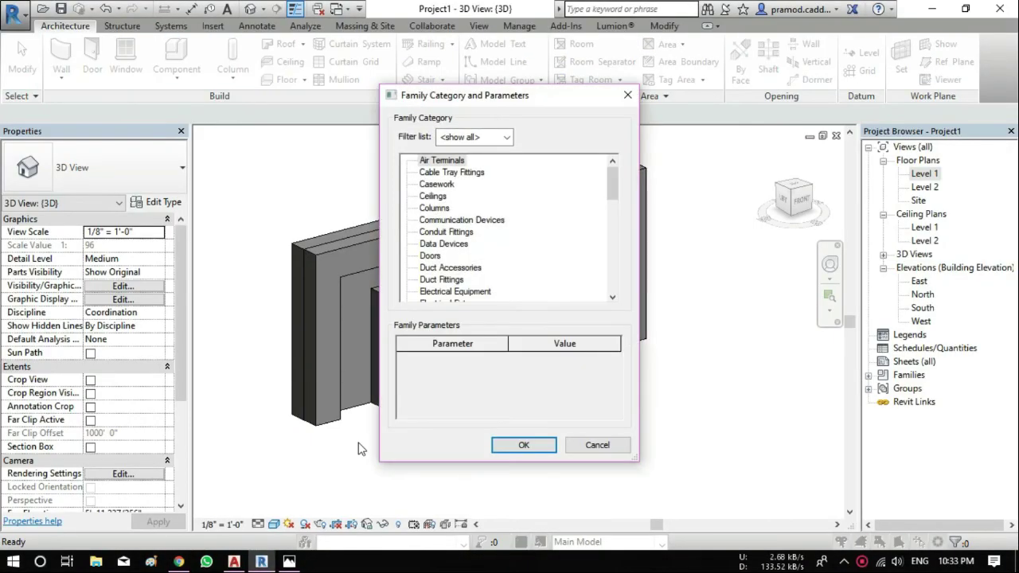
pyautogui.press('Return')
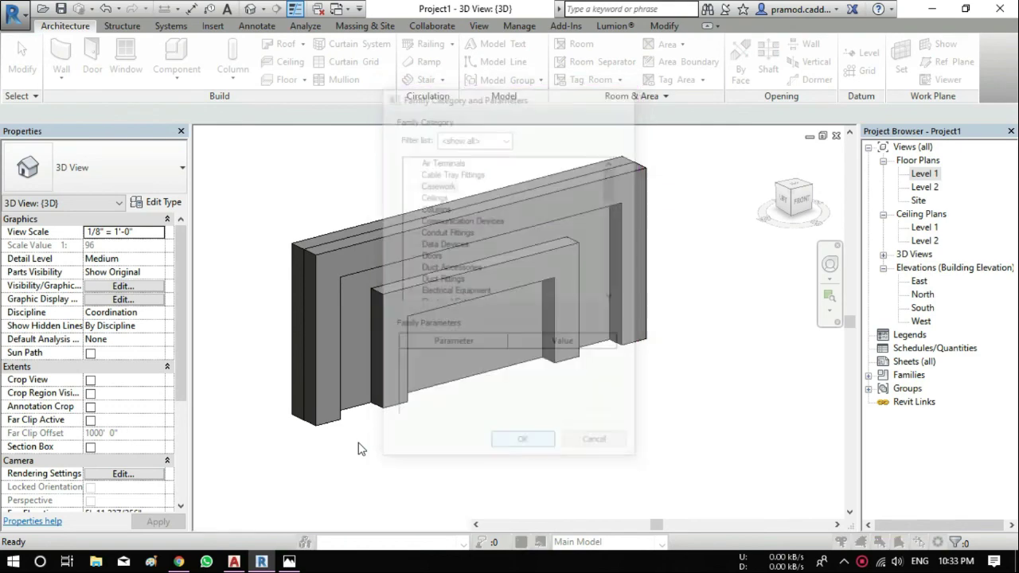
pyautogui.press('Return')
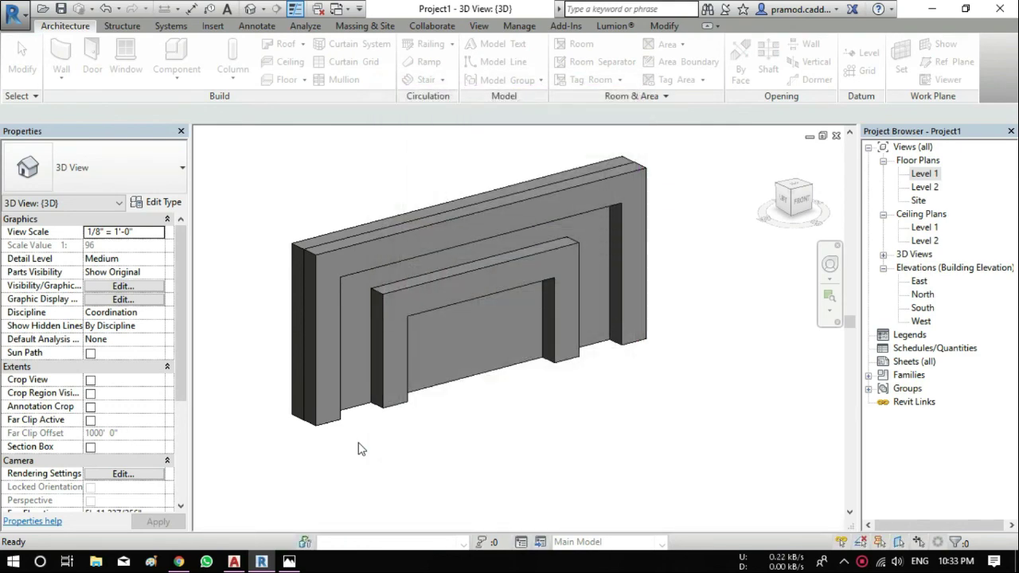
# Browse the Extrusion, Blend, Revolve and Sweep form options without choosing one
pyautogui.press('Right')
pyautogui.press('Right')
pyautogui.press('Right')
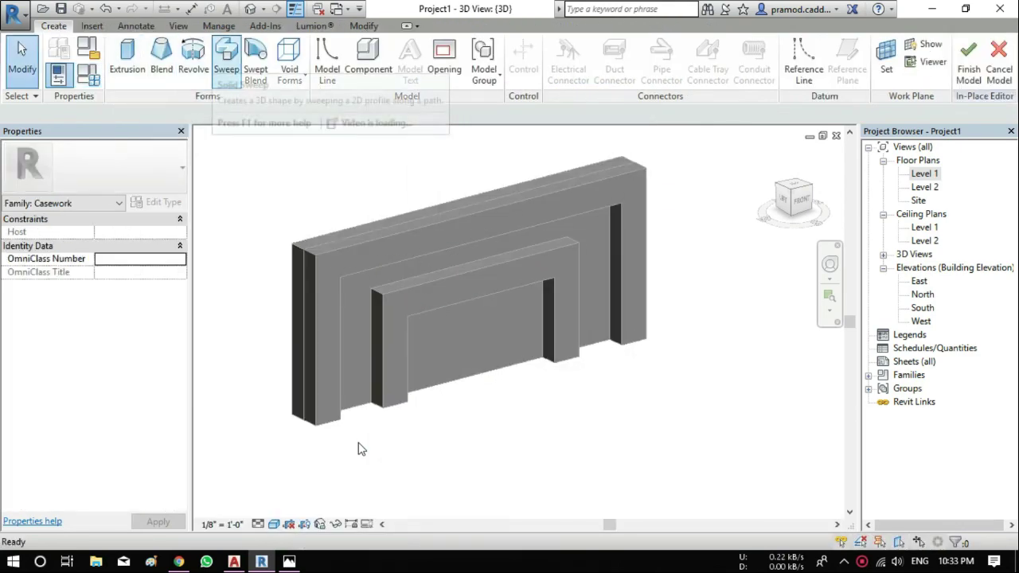
pyautogui.press('Right')
pyautogui.press('Left')
pyautogui.press('Left')
pyautogui.press('Left')
pyautogui.press('Left')
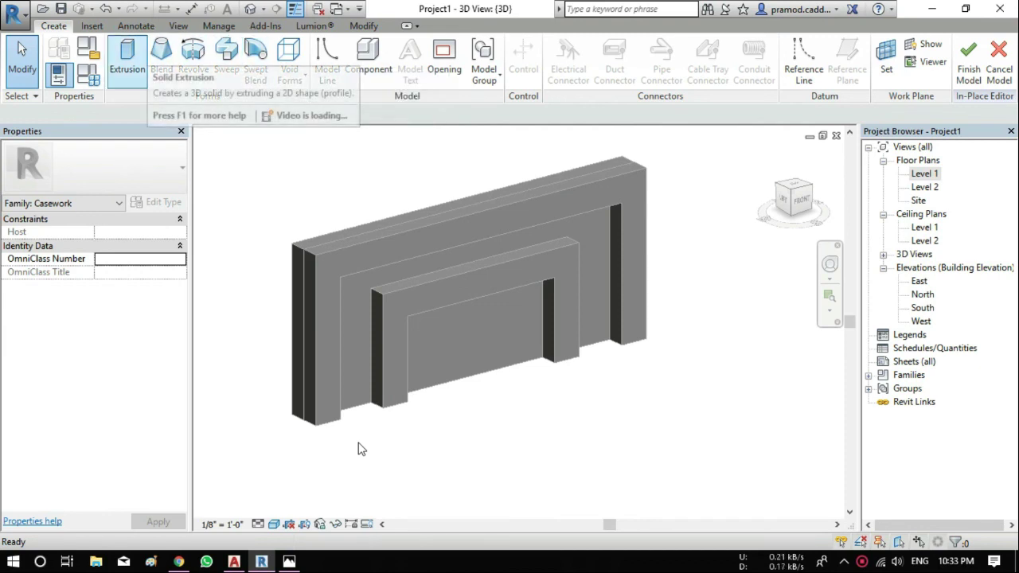
pyautogui.press('Right')
pyautogui.press('Right')
pyautogui.press('Right')
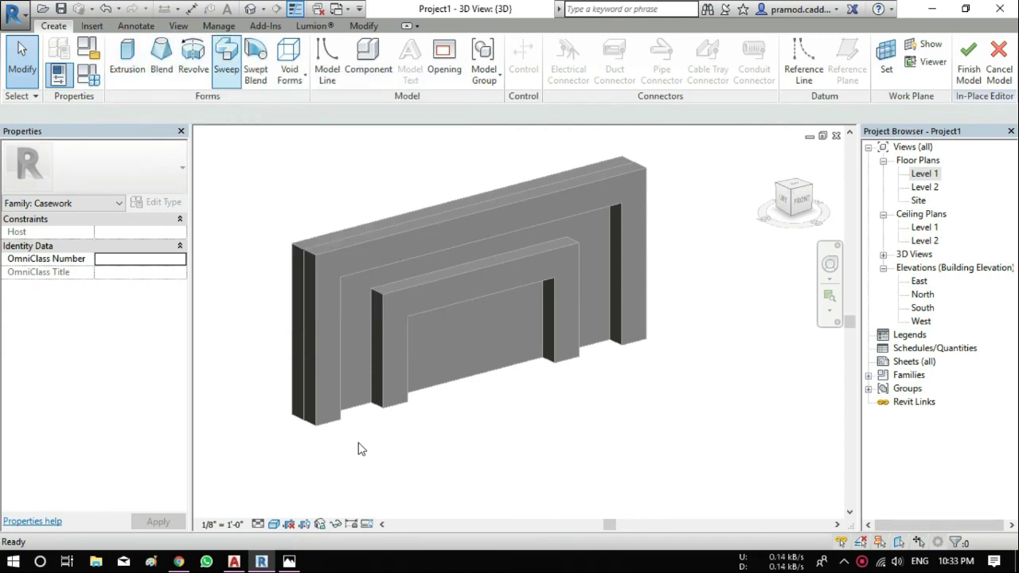
pyautogui.press('Left')
pyautogui.press('Left')
pyautogui.press('Left')
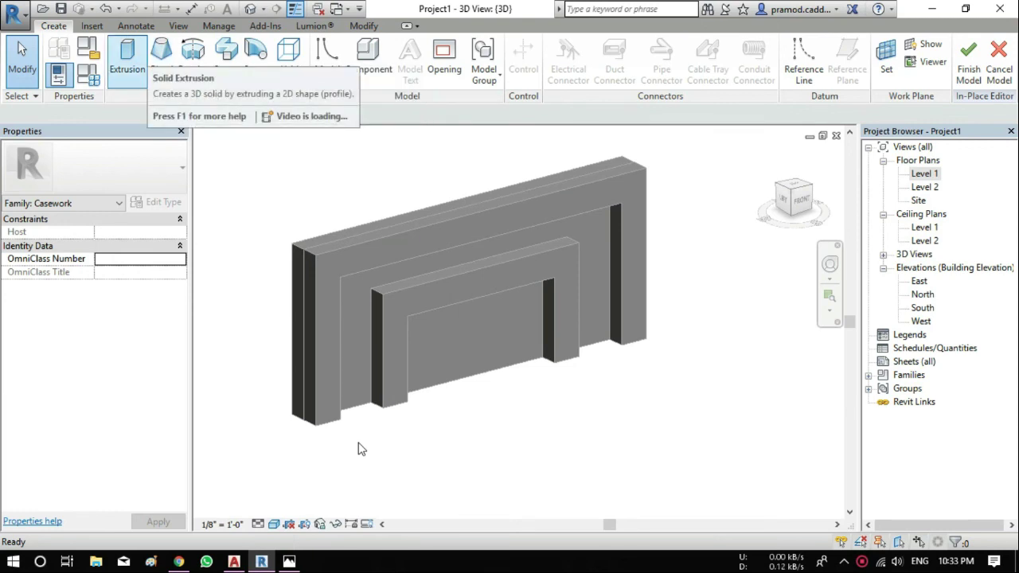
pyautogui.press('Escape')
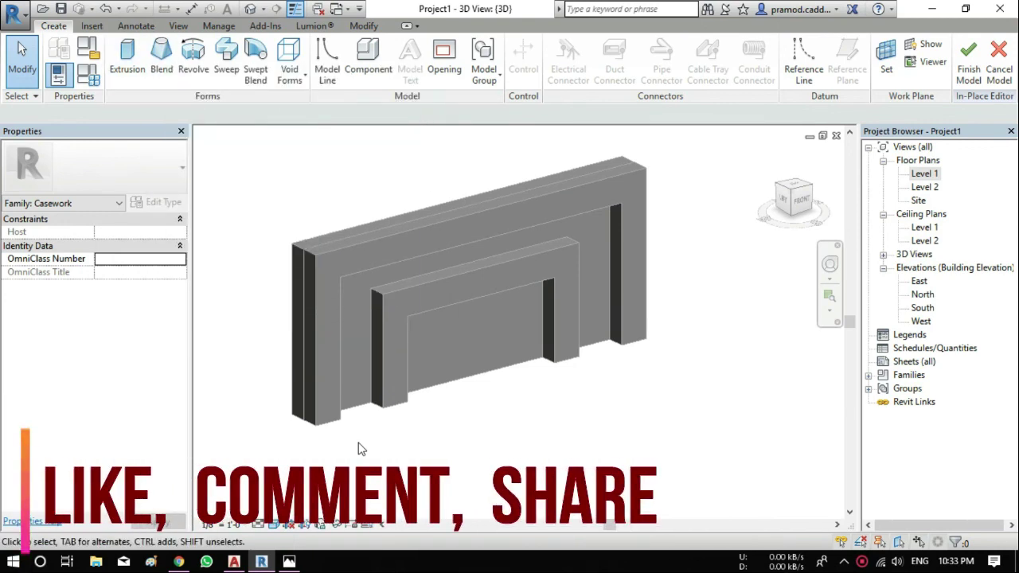